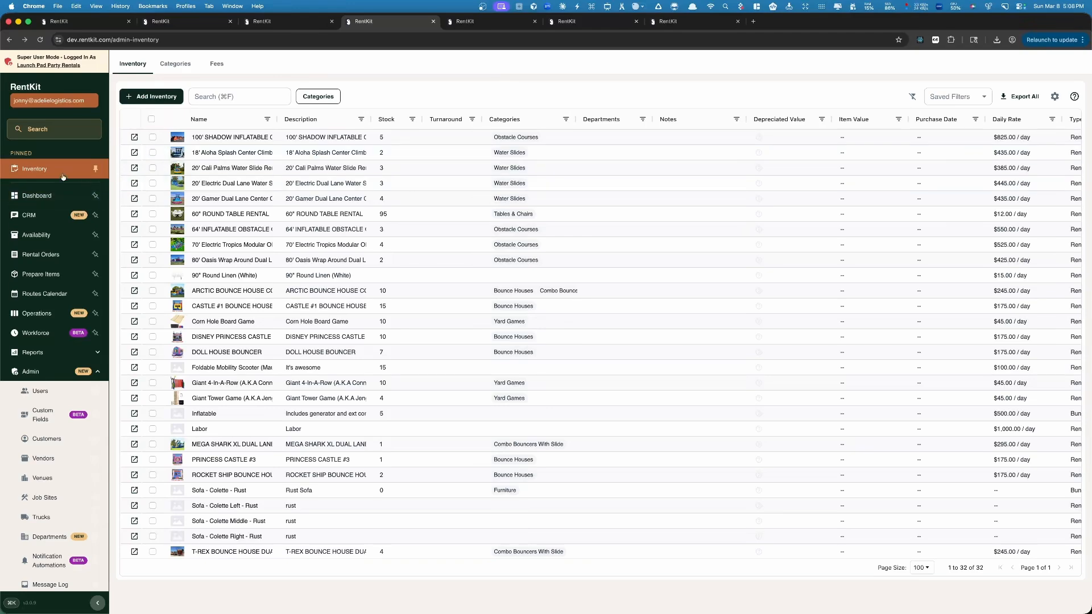
Unpin the Inventory page from the sidebar and pin it again from the Admin section
left_click(94, 171)
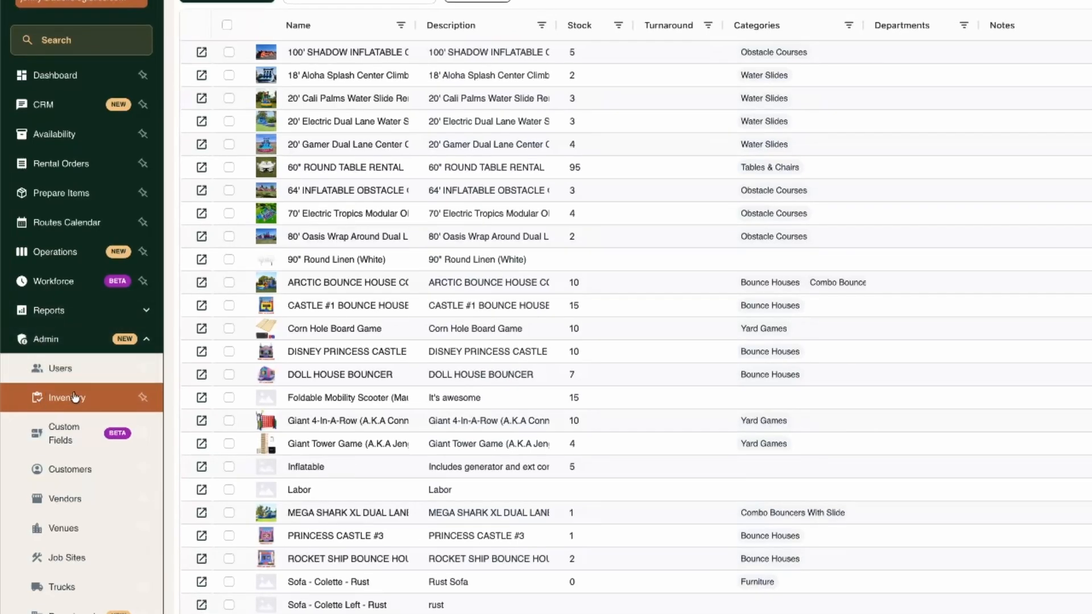
left_click(143, 398)
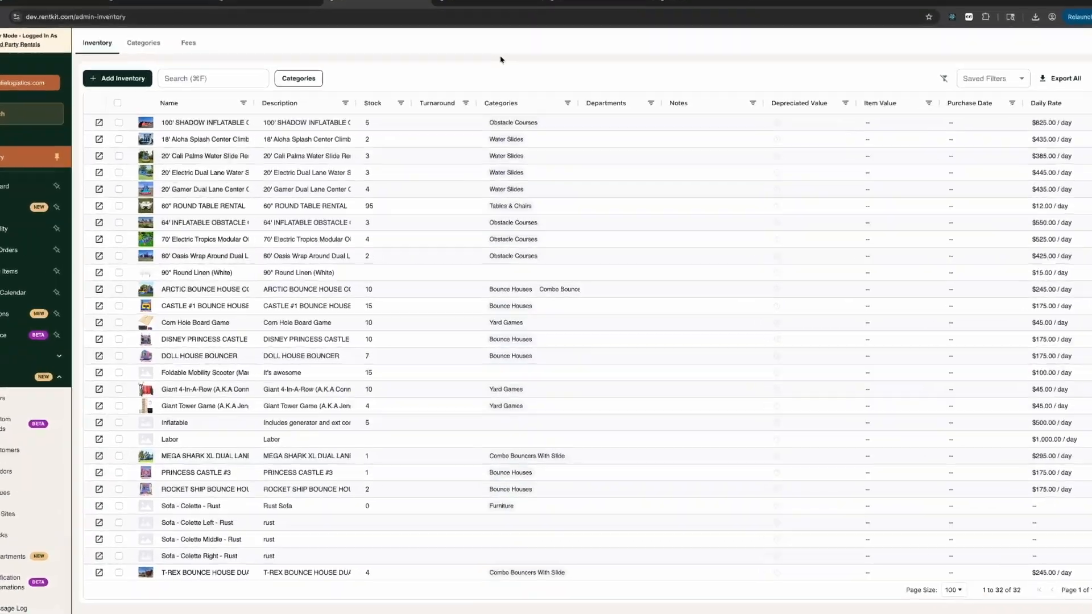
Find the Inventory Management page by searching the commands for "inven" and open it
key("super+k")
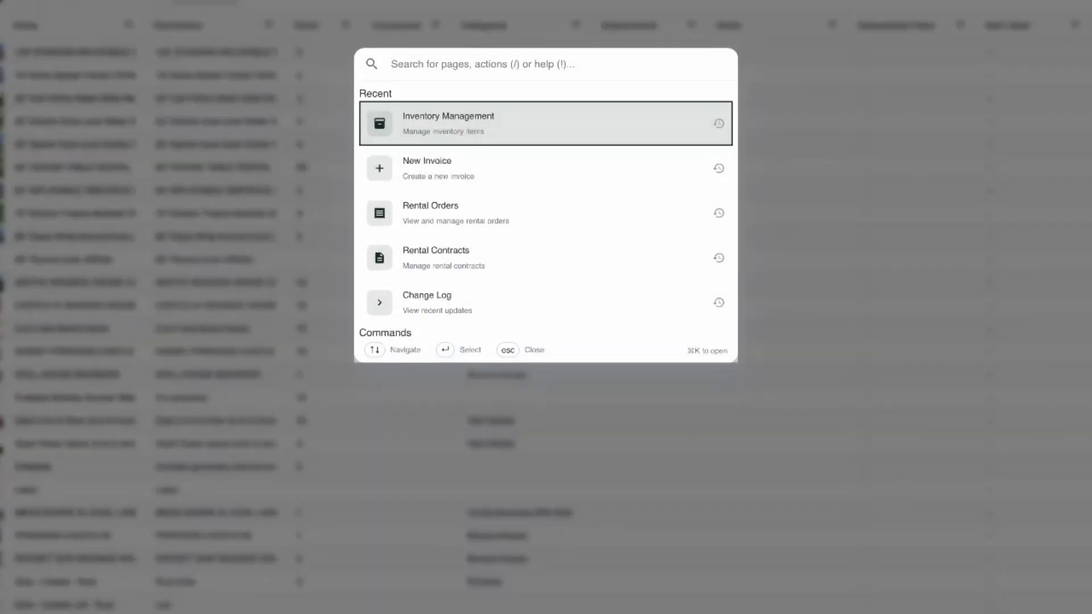
type("inven")
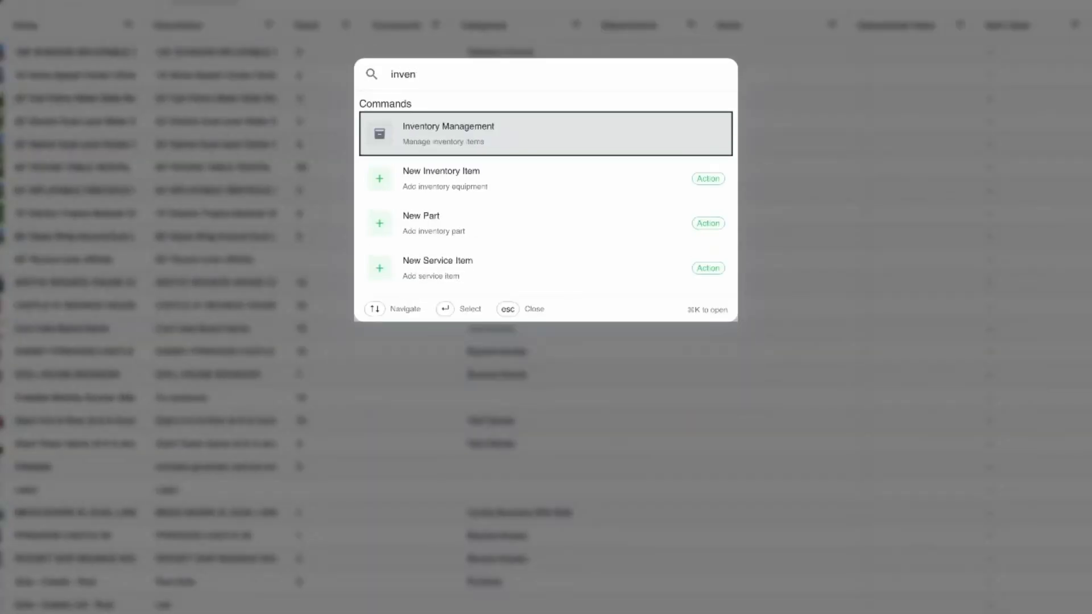
key("Return")
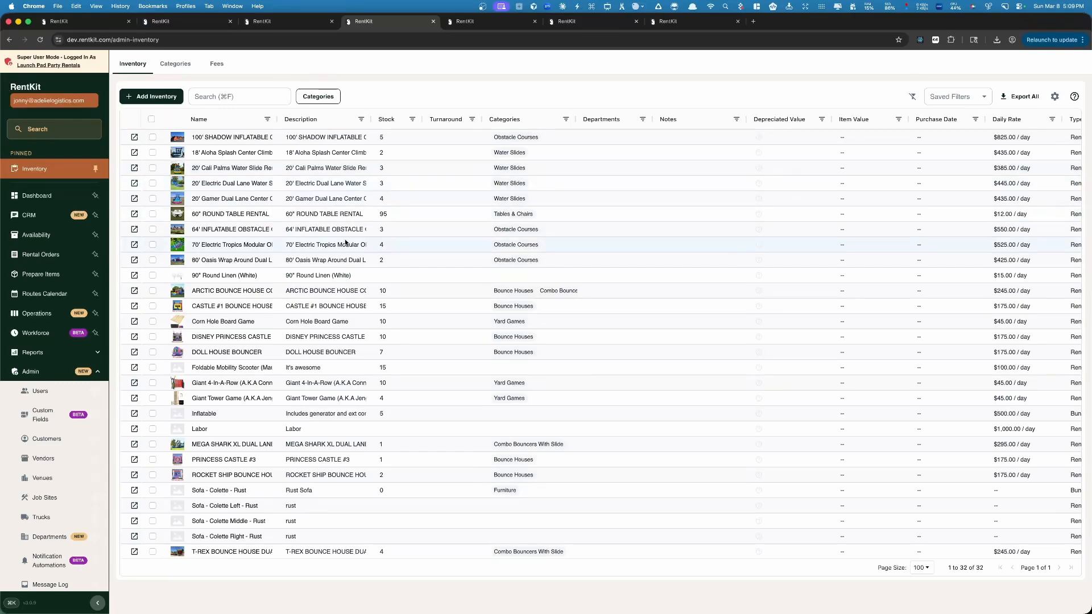
Widen the Name column of the inventory table so that longer item names fit
scroll(354, 261, "right", 5)
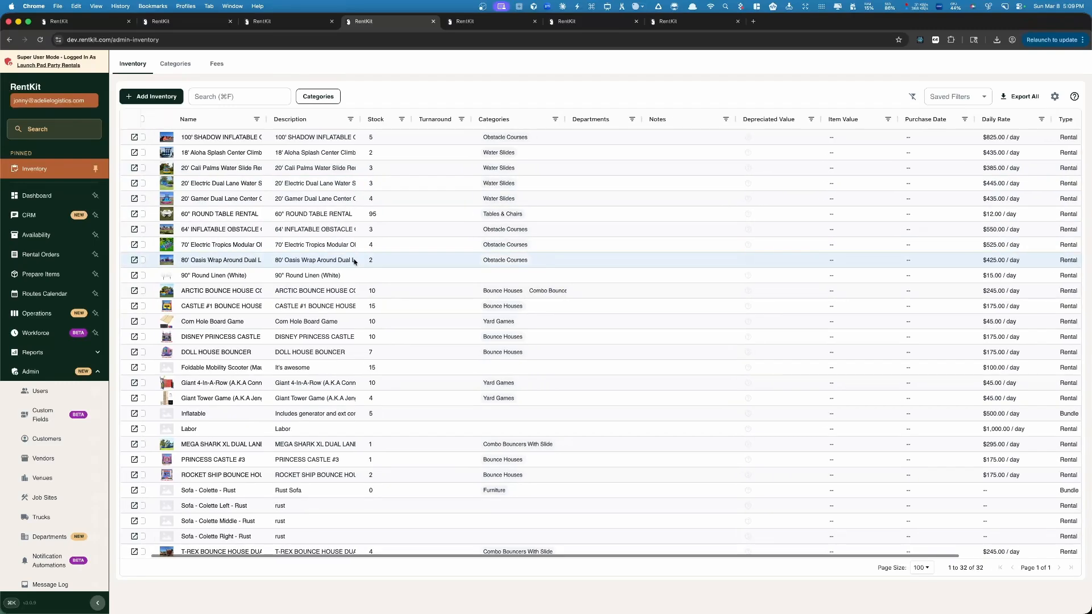
scroll(570, 254, "left", 5)
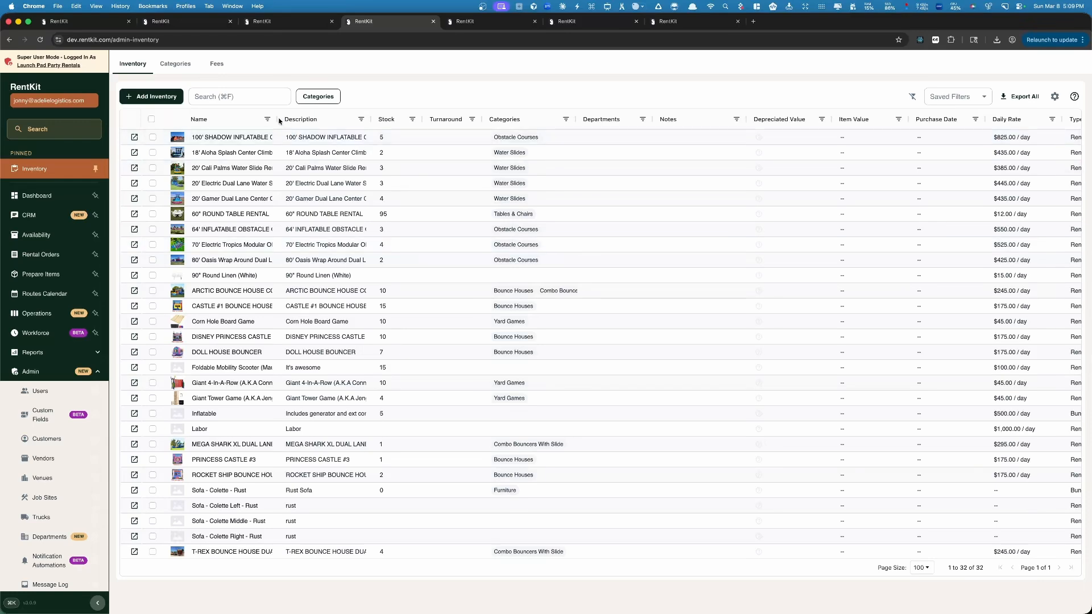
left_click_drag(277, 120, 318, 128)
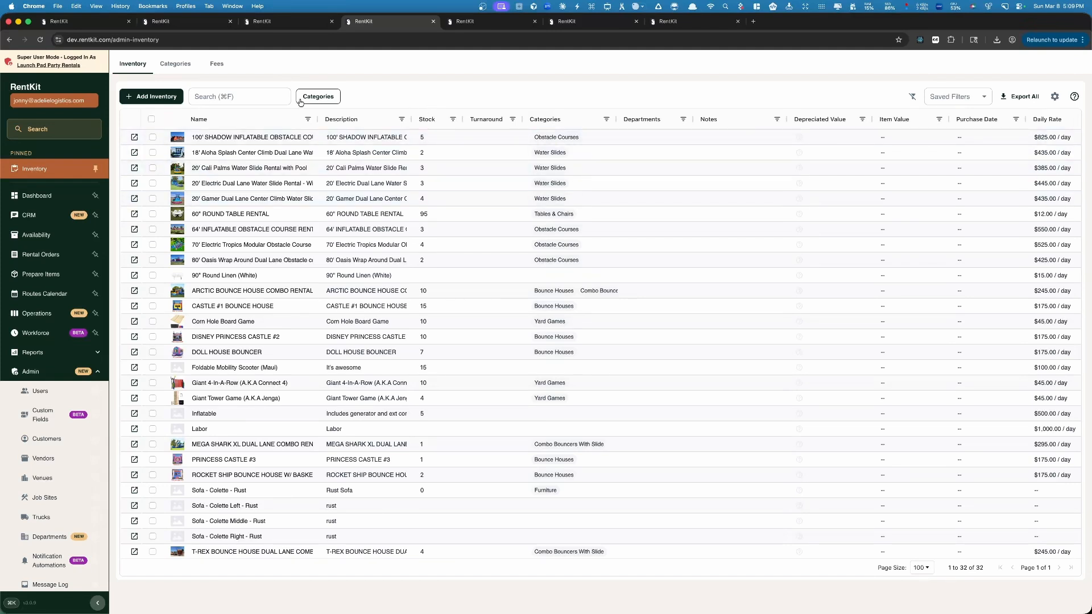
Search the inventory list for "chair" and clear the search again
left_click(203, 100)
type("chair")
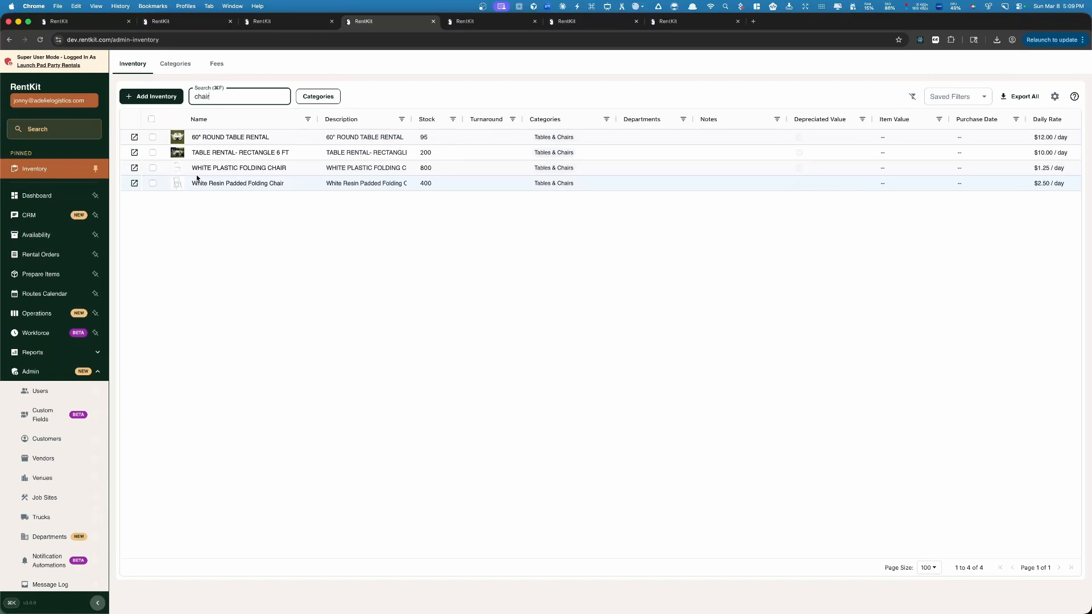
key("BackSpace")
key("BackSpace")
key("BackSpace")
key("BackSpace")
key("BackSpace")
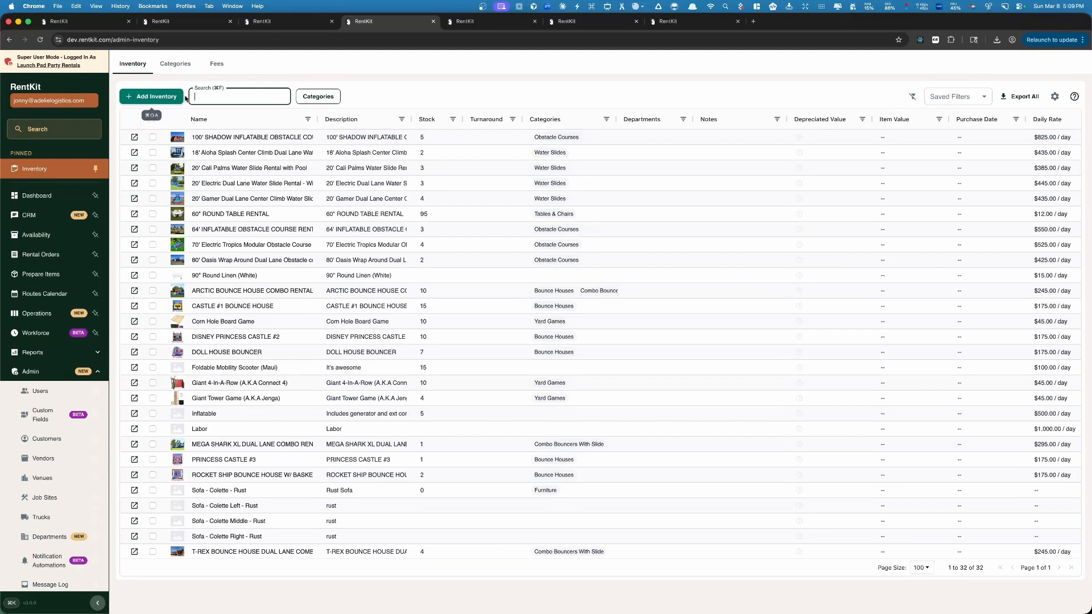
left_click(276, 92)
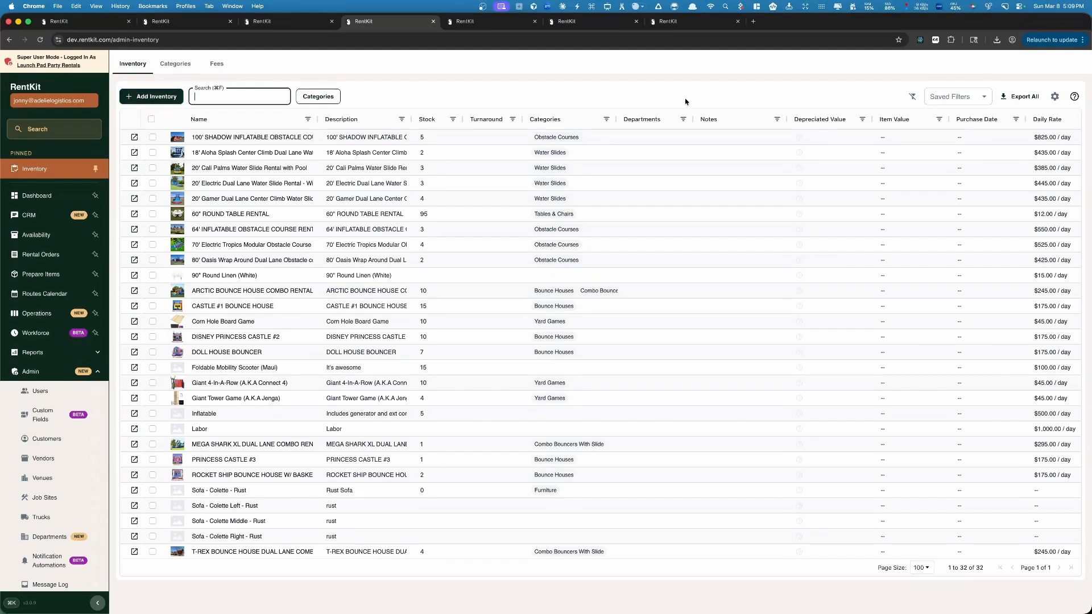
Start a new inventory item and search Unsplash for "chair" as its product image
key("ctrl+n")
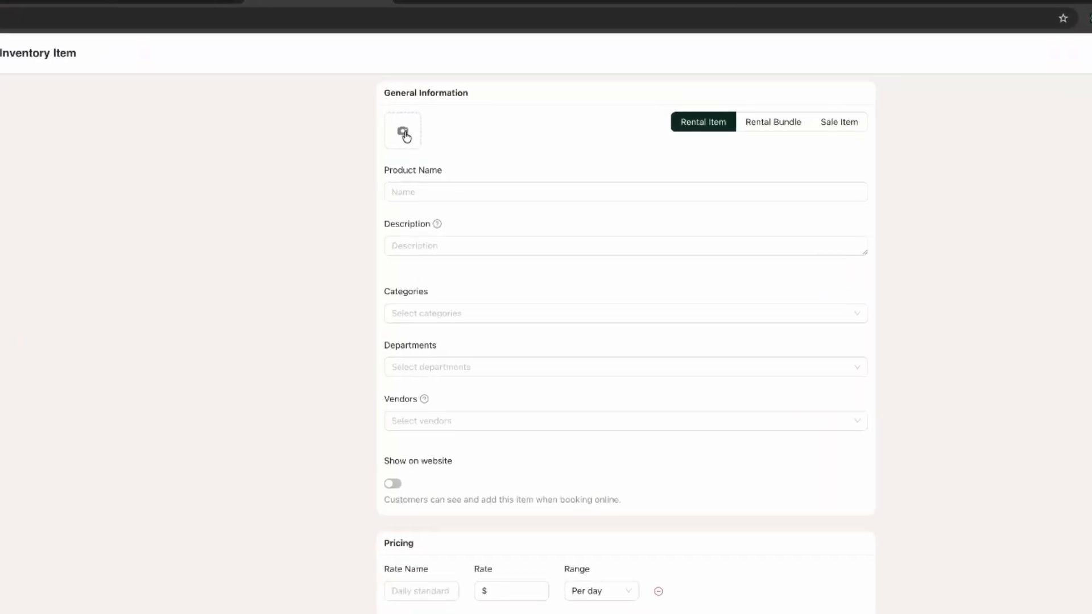
left_click(401, 135)
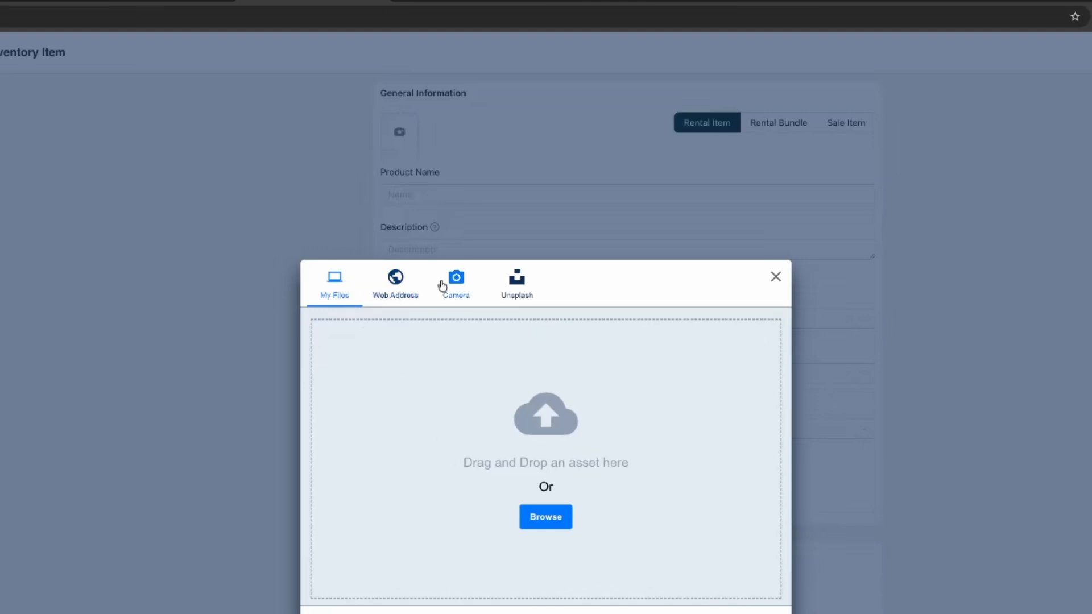
left_click(513, 287)
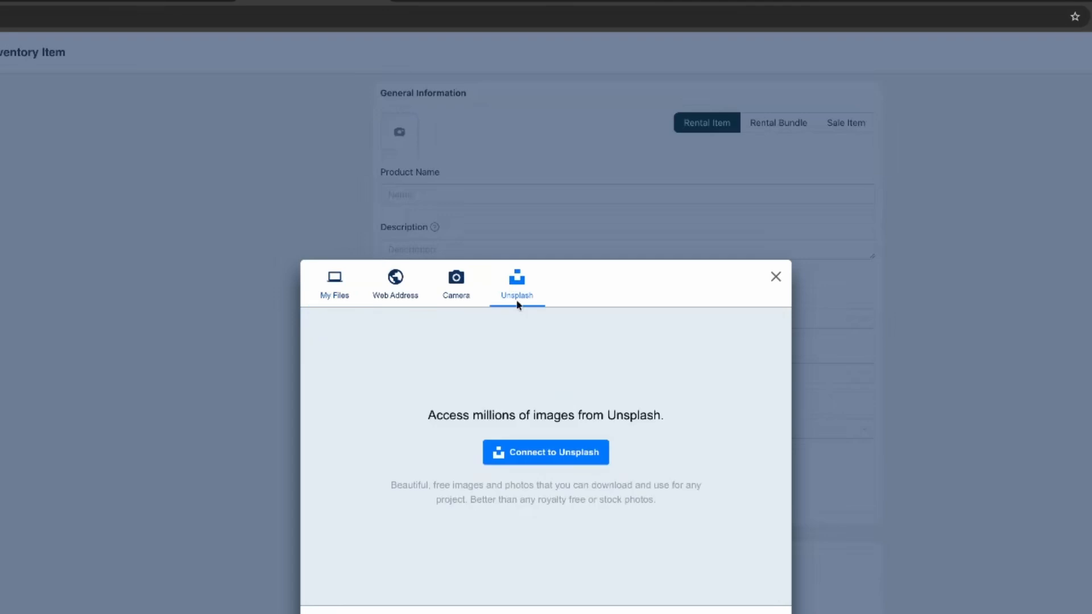
left_click(561, 453)
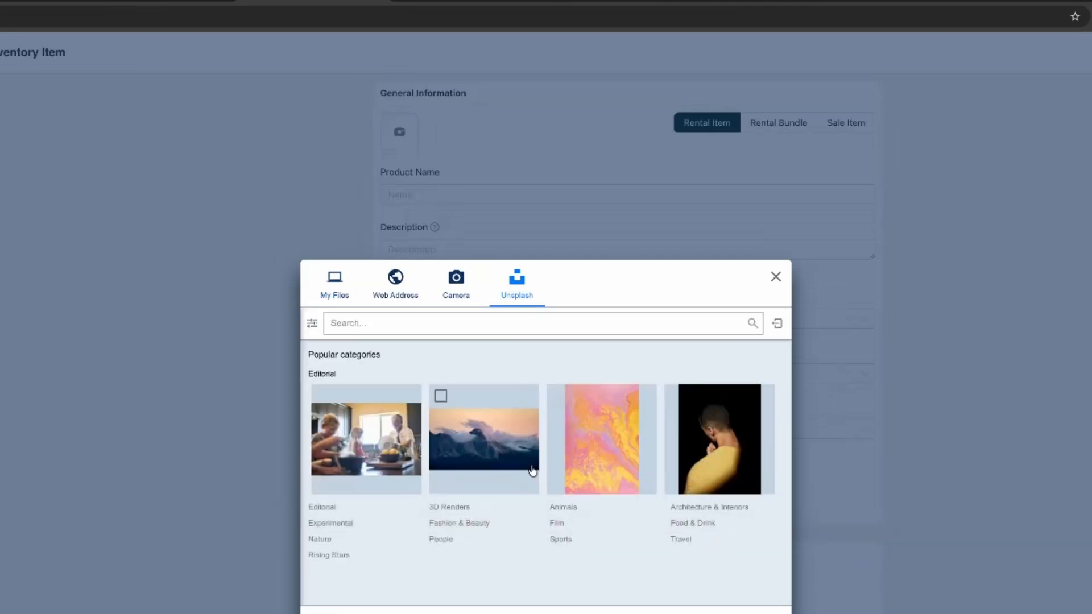
left_click(408, 328)
type("black chai")
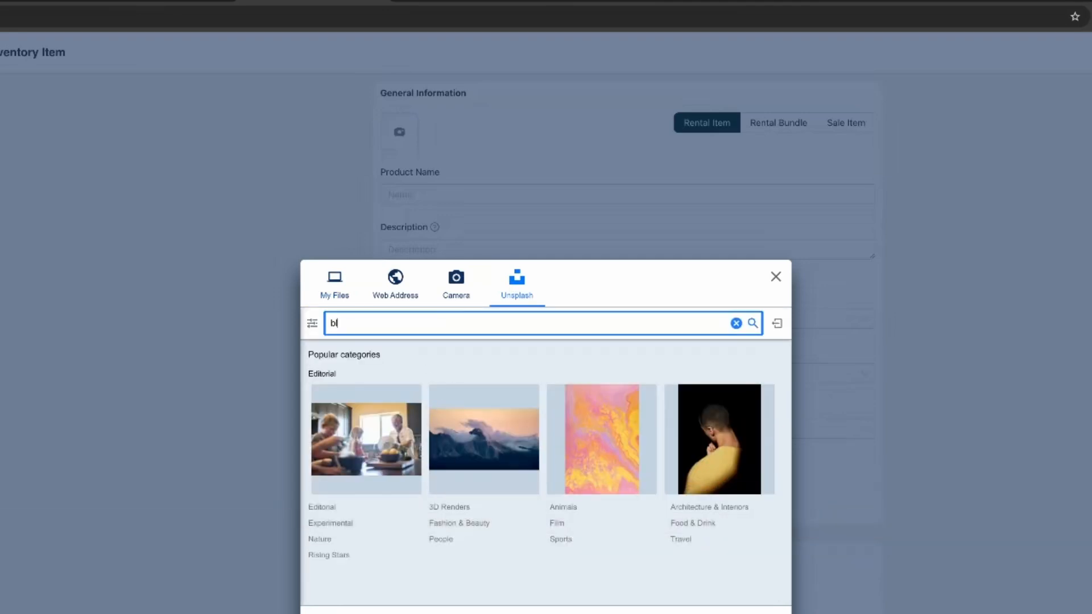
type("r")
key("Return")
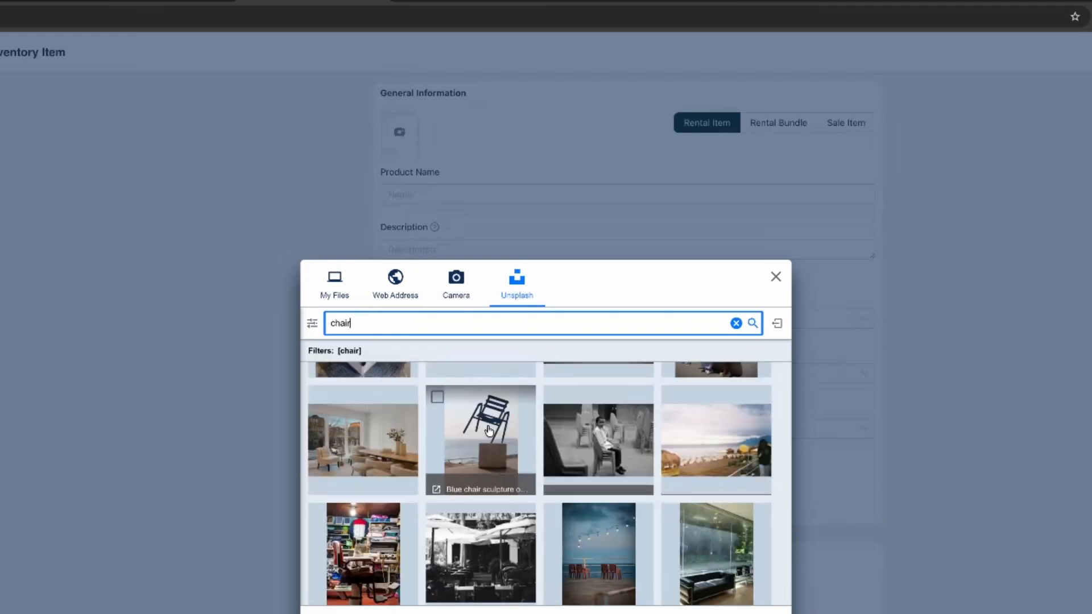
Add the blue chair sculpture photo in Small (427x640) size, cropped to its upper part around the chair
left_click(486, 432)
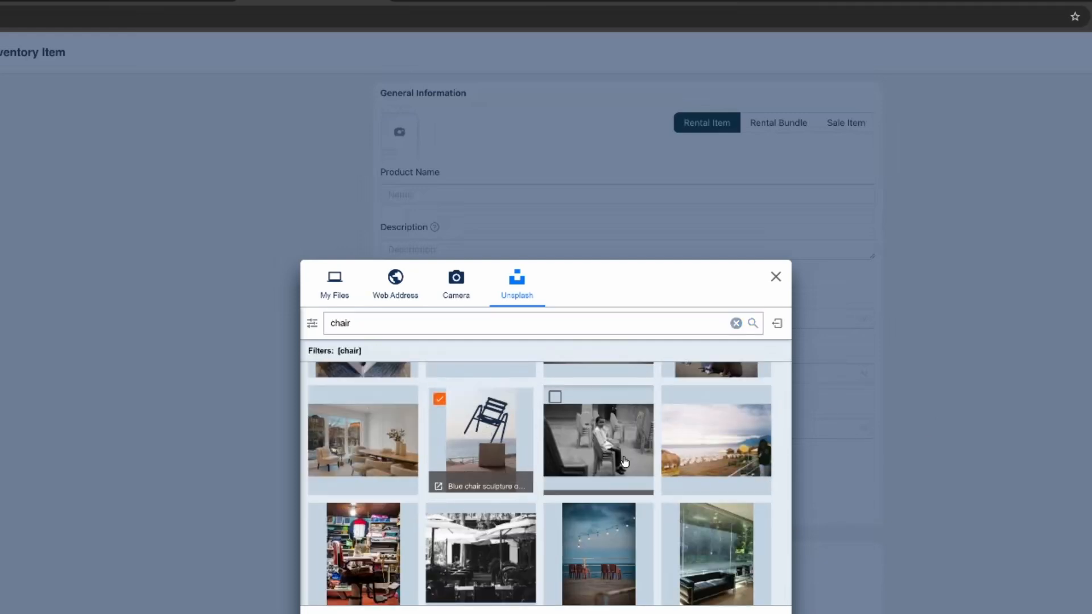
left_click(749, 613)
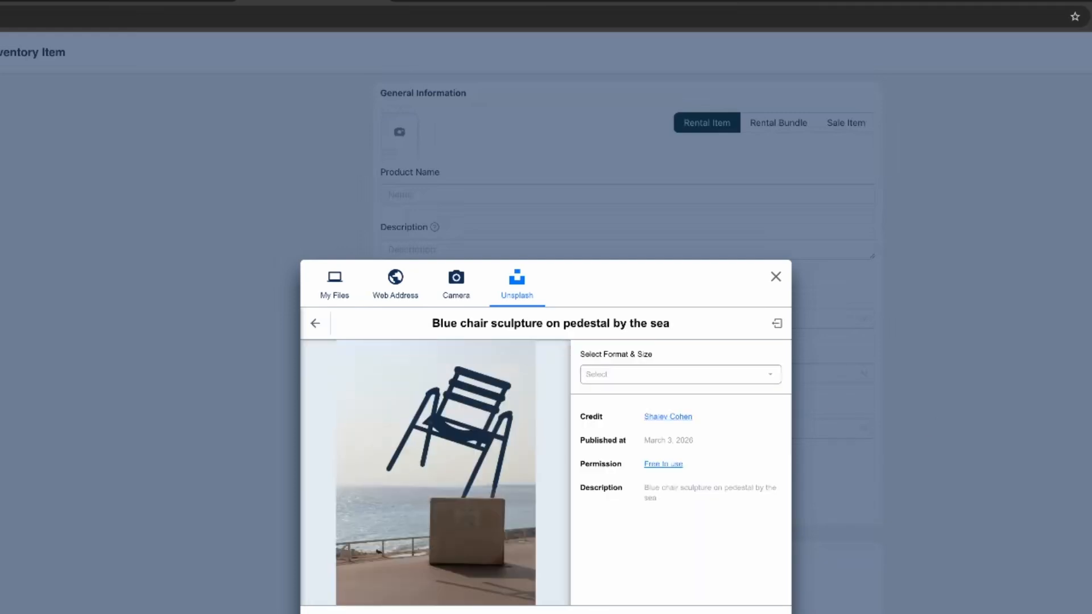
left_click(628, 373)
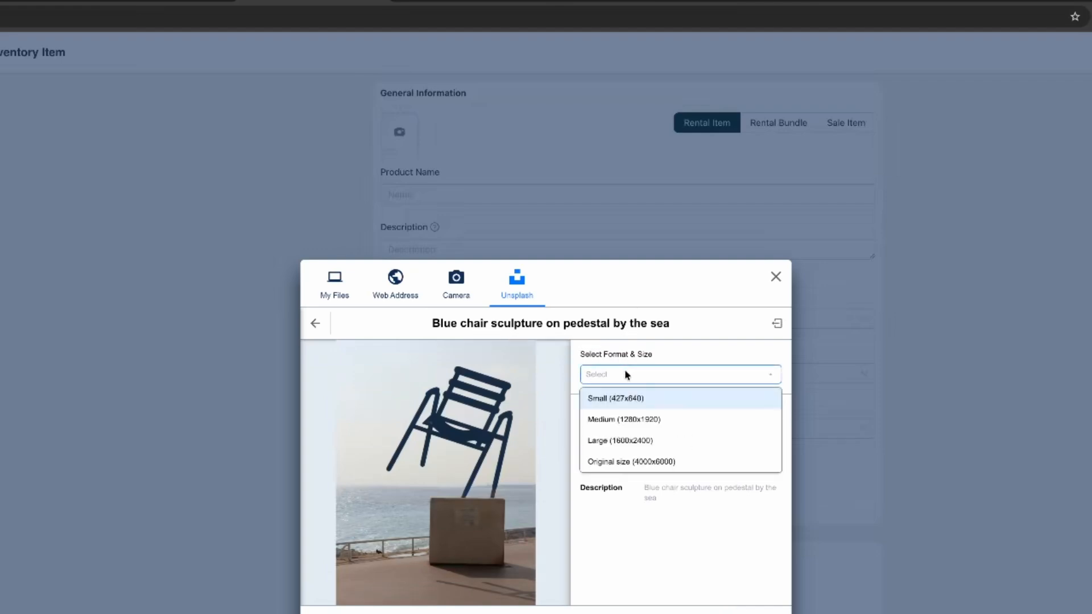
left_click(611, 395)
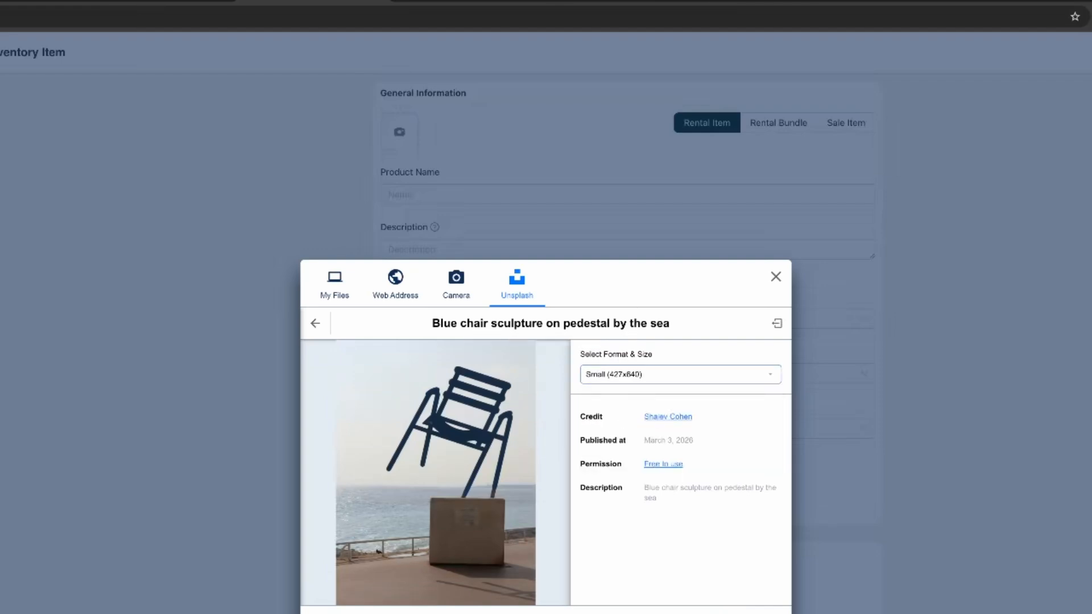
left_click(746, 613)
left_click_drag(619, 517, 622, 468)
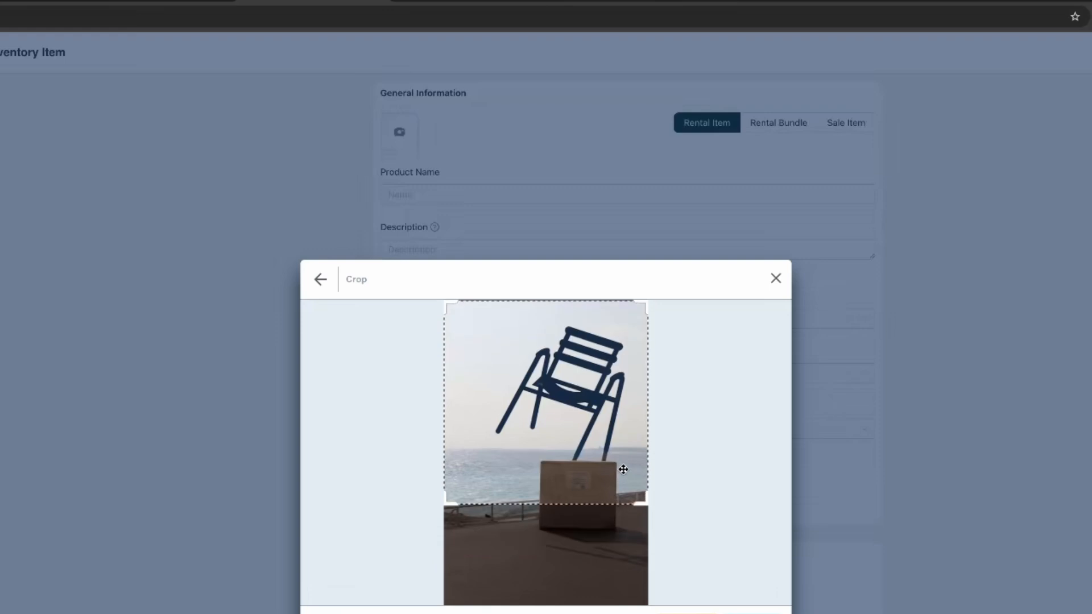
left_click(688, 613)
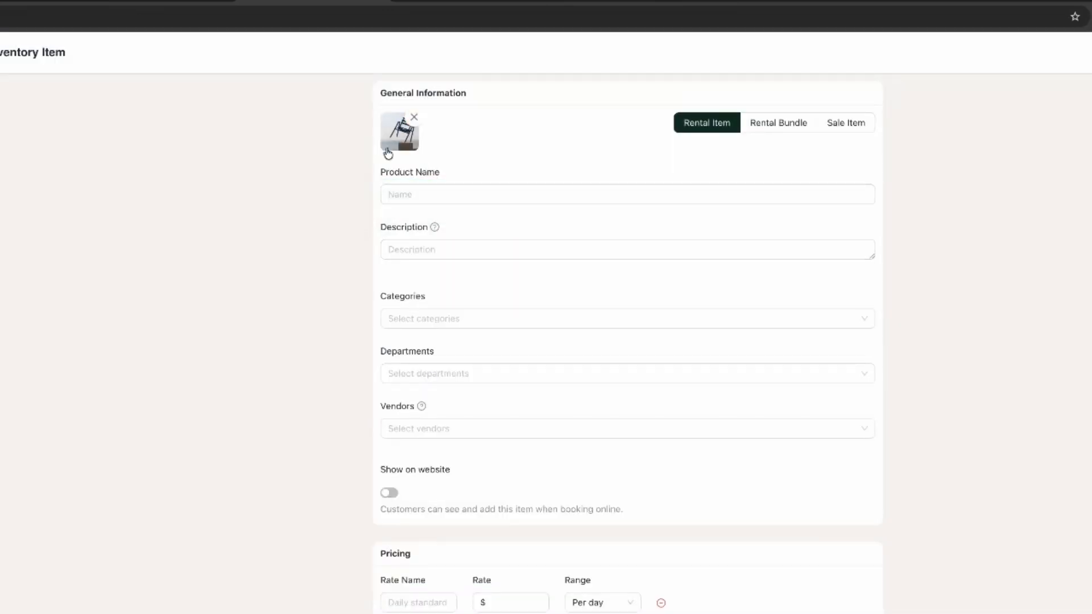
Name the product "Black Resin Folding Chair" and copy the same text into its description
left_click(400, 196)
type("B")
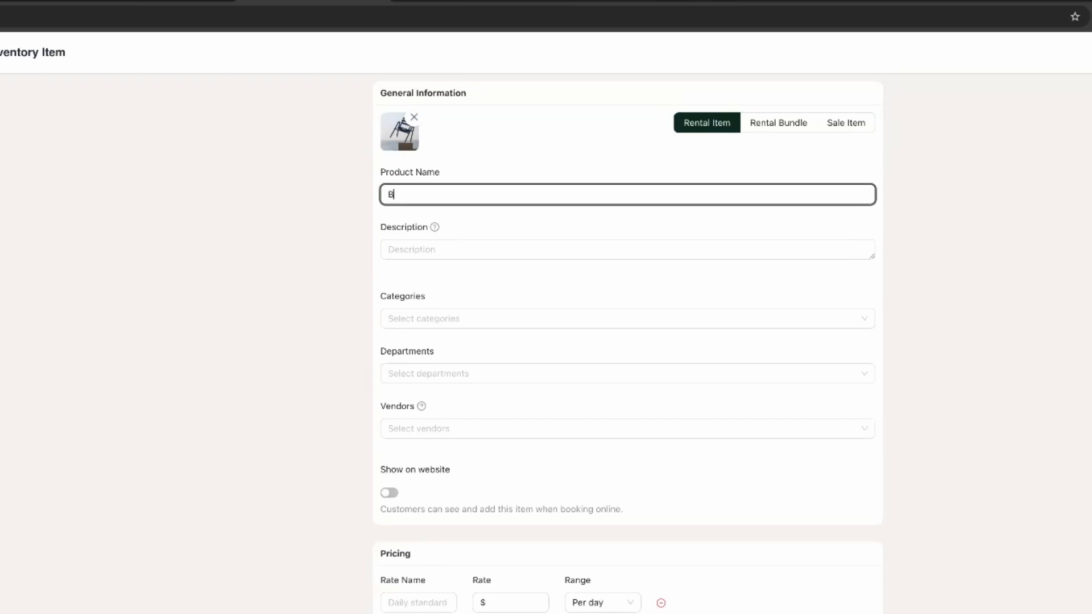
type("lack Resin Folding Chair")
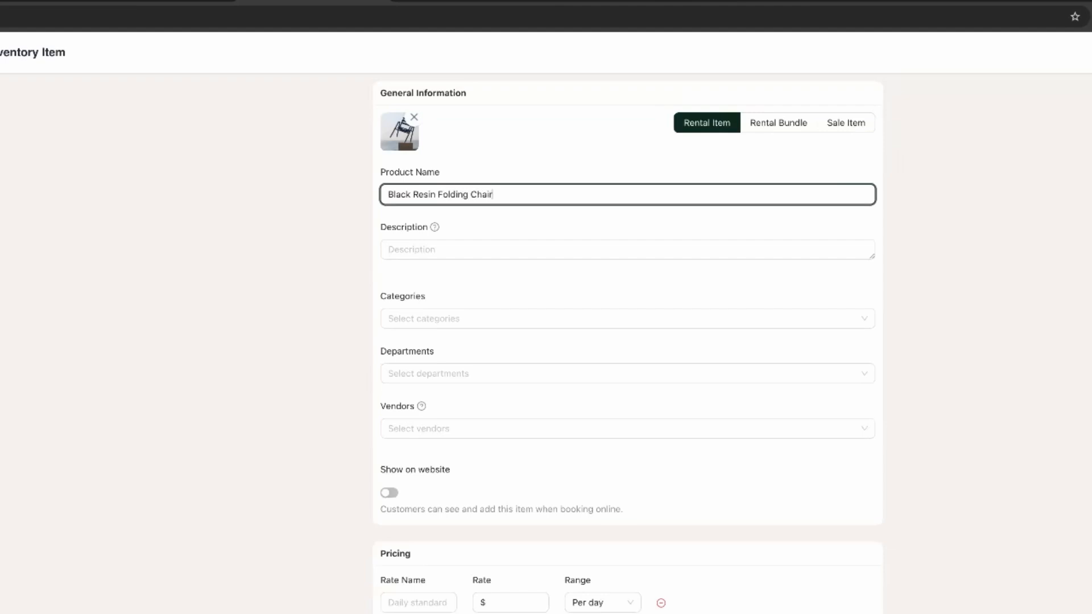
triple_click(458, 196)
key("ctrl+c")
left_click(458, 248)
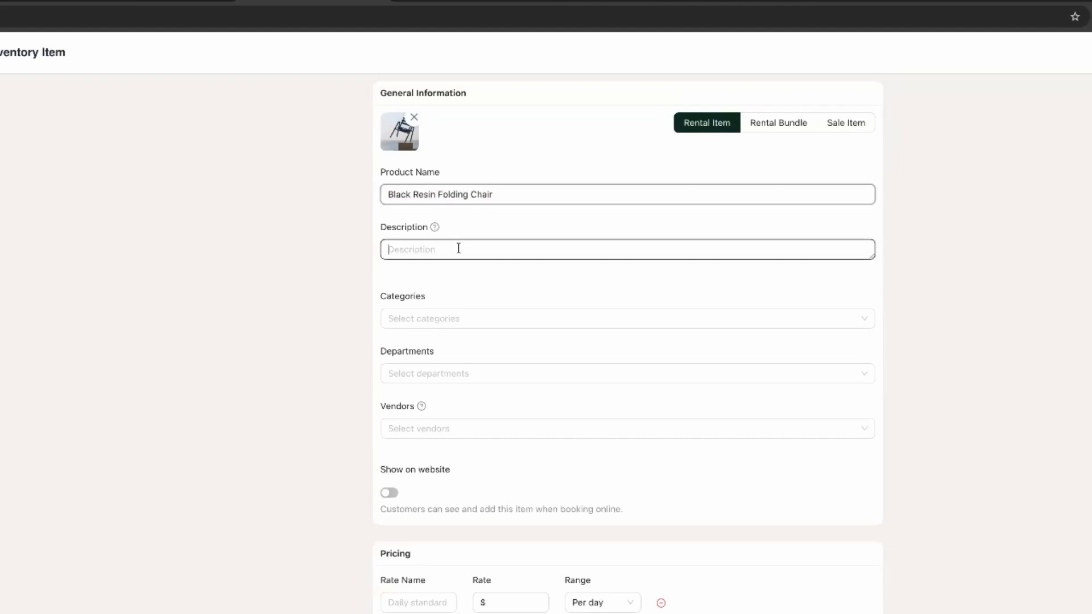
key("ctrl+v")
left_click(942, 319)
Assign the new item to the Tables & Chairs category
left_click(457, 323)
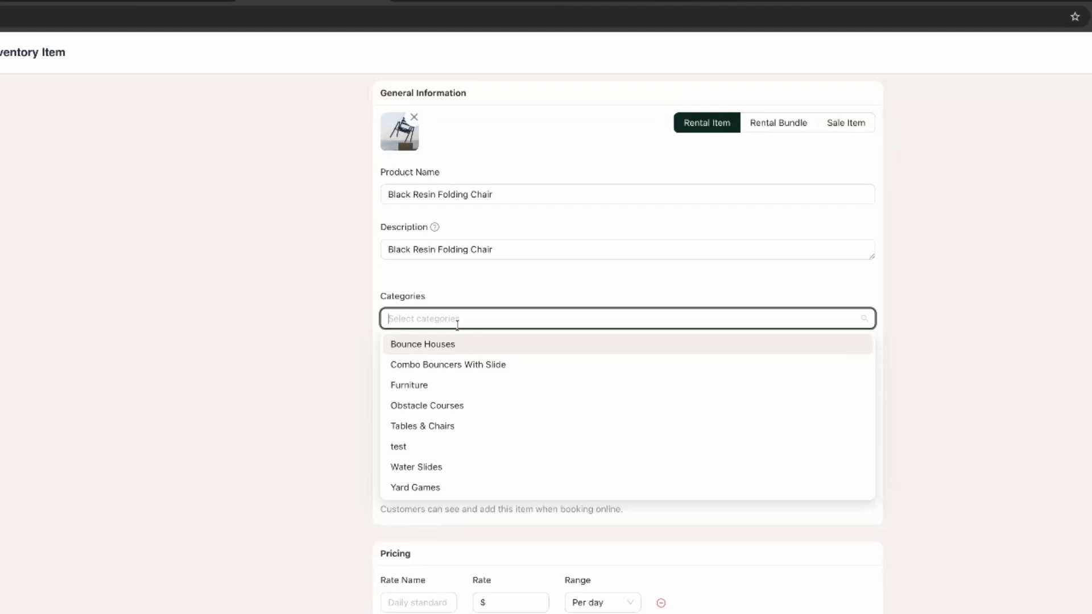
left_click(409, 432)
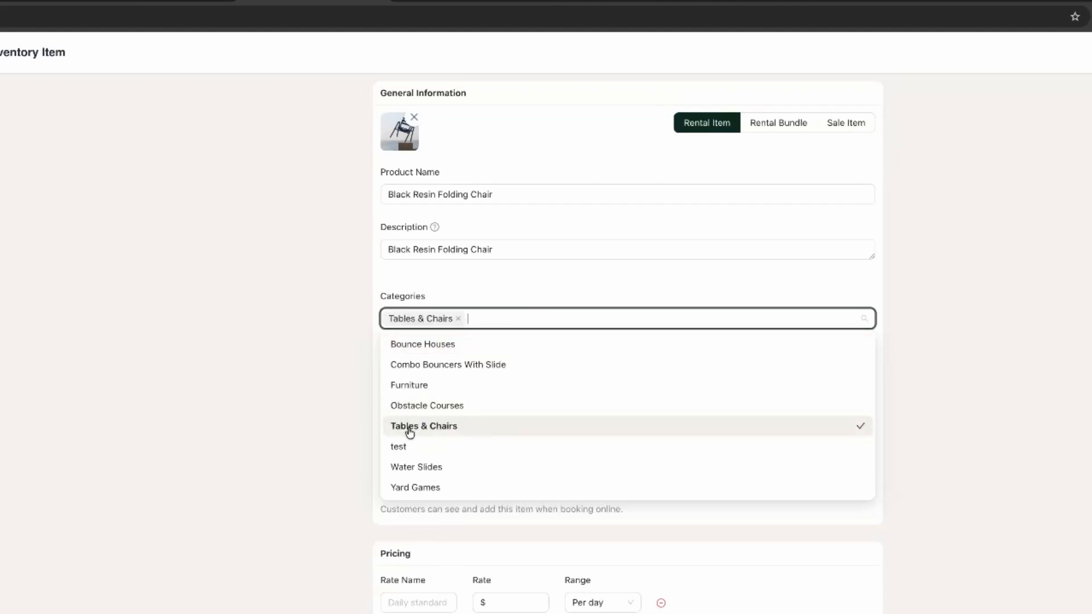
left_click(1064, 454)
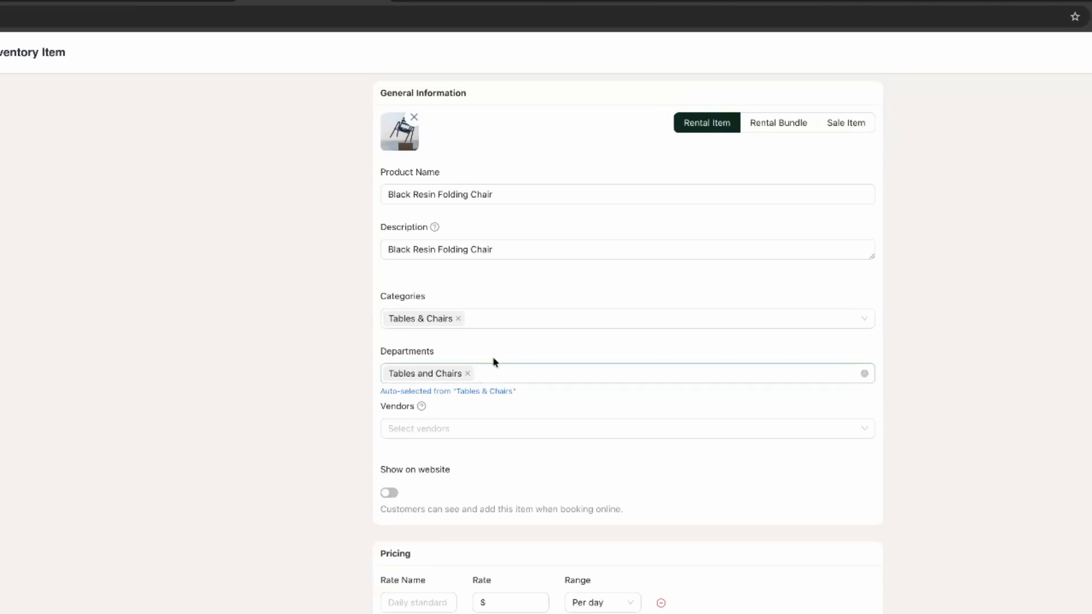
Select XYZ Company as the item's subrental vendor and turn on Show on website
mouse_move(421, 407)
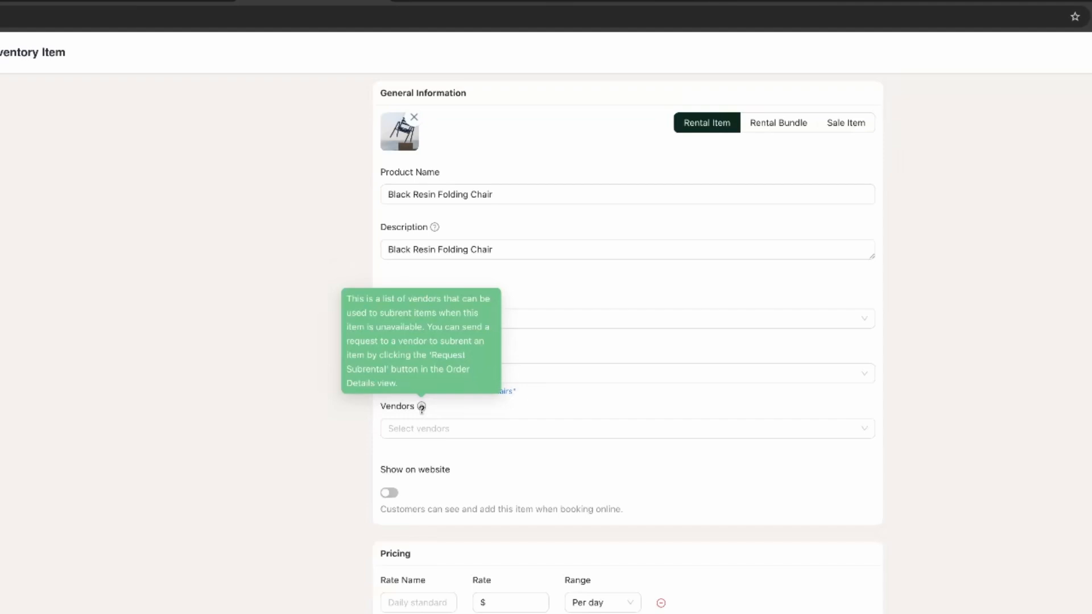
left_click(458, 427)
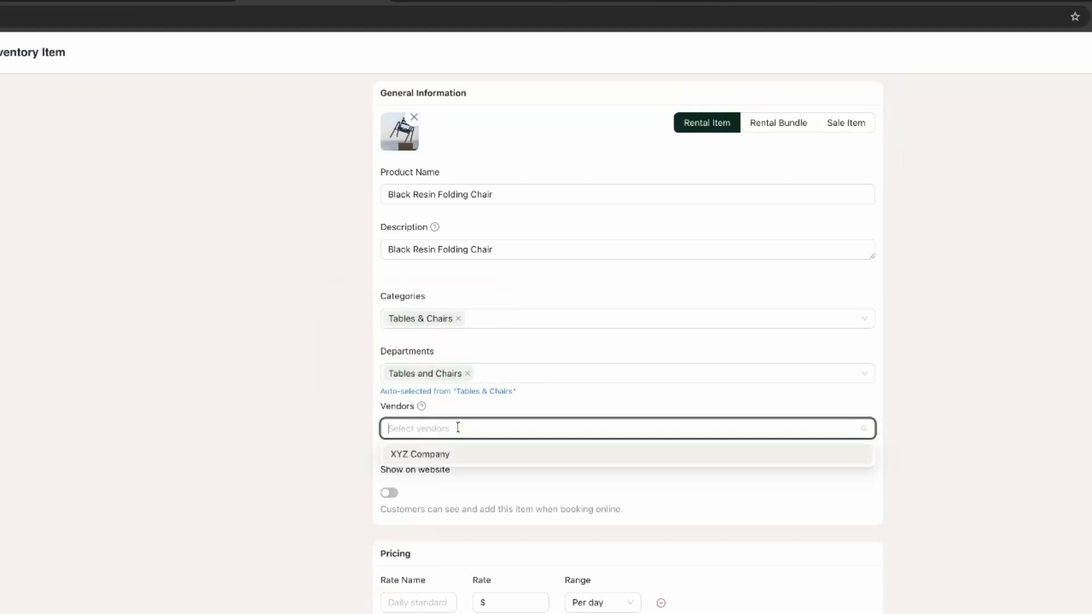
left_click(421, 460)
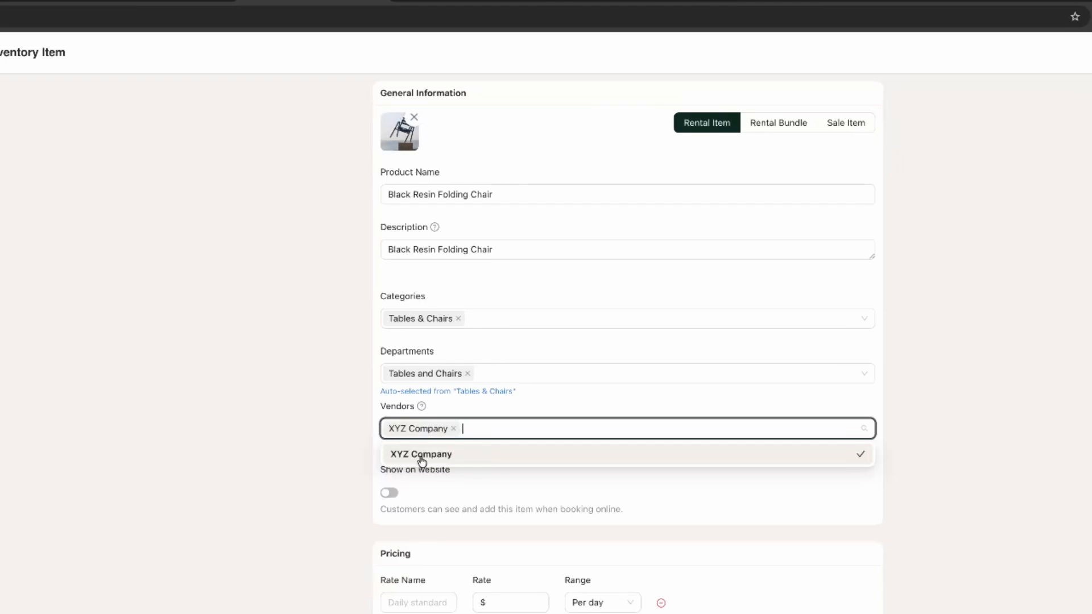
left_click(974, 390)
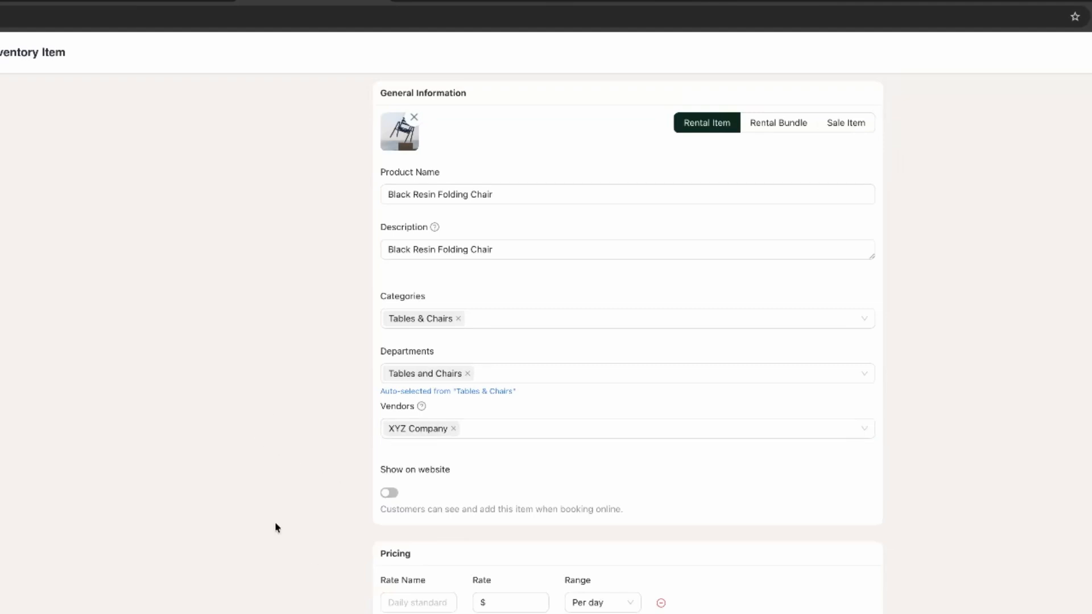
left_click(388, 492)
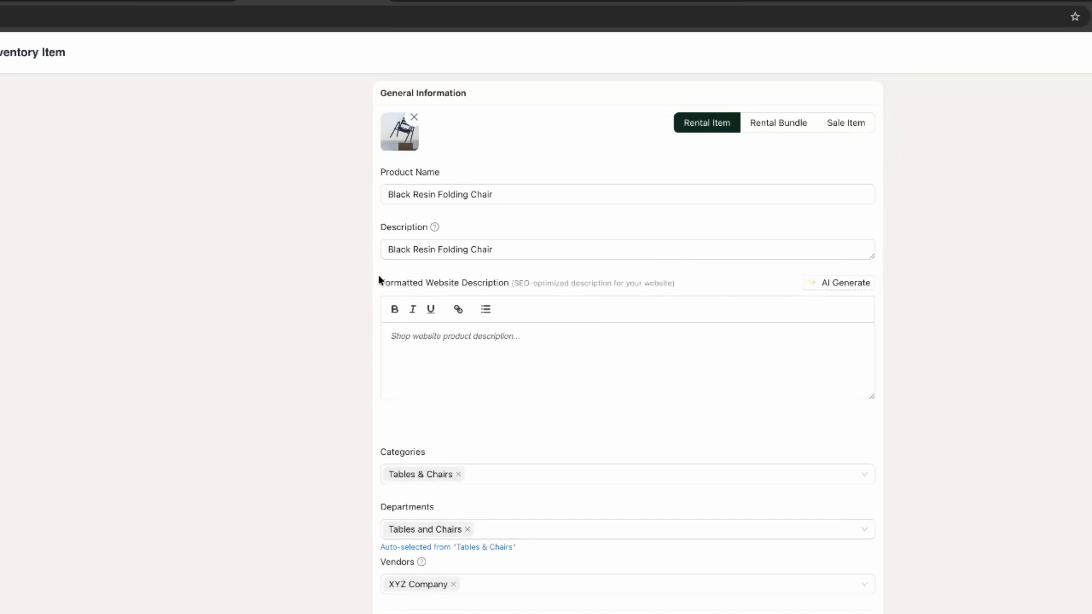
left_click_drag(385, 283, 508, 280)
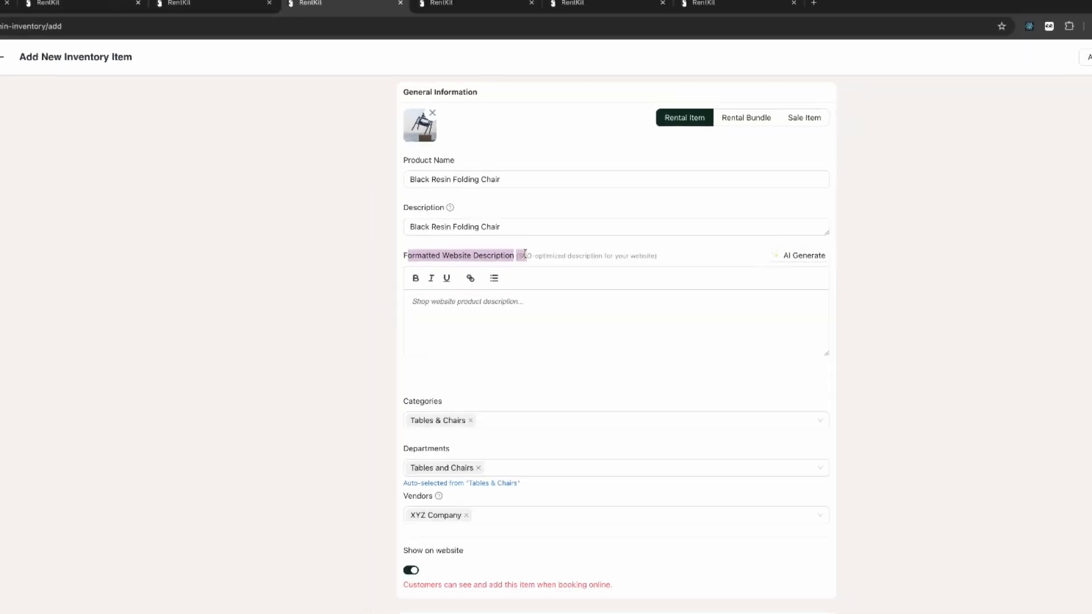
Generate the formatted website description for Black Resin Folding Chair with AI
left_click(446, 248)
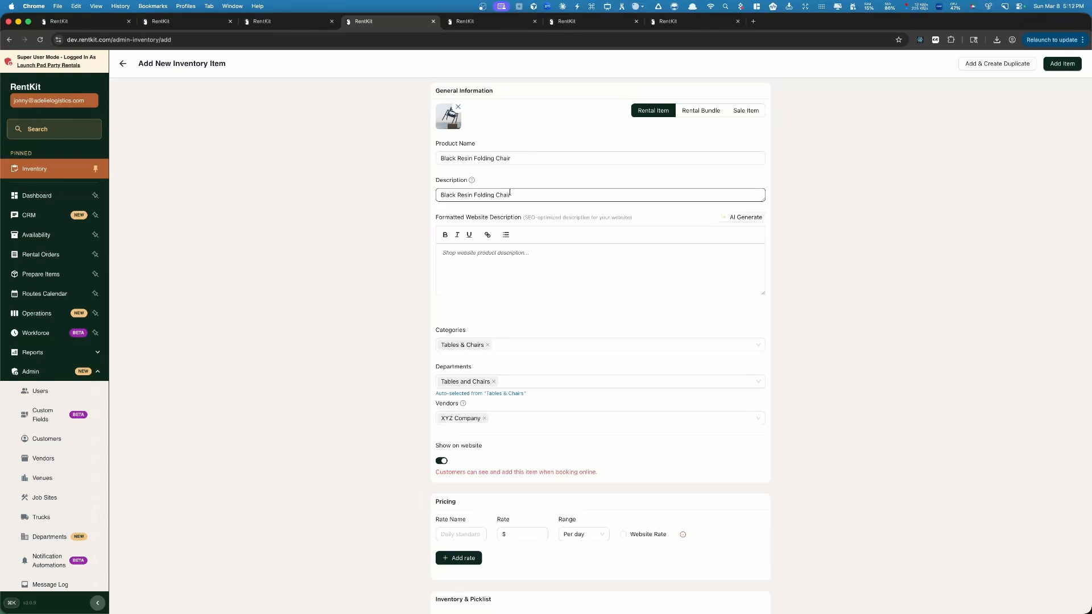
left_click_drag(510, 195, 434, 193)
left_click(343, 198)
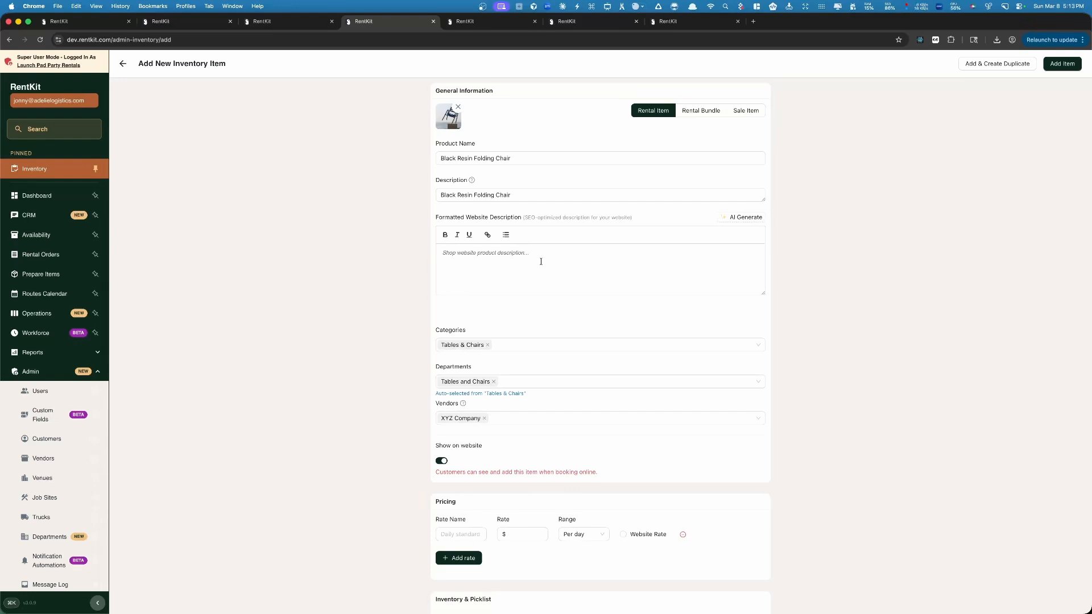
left_click(761, 218)
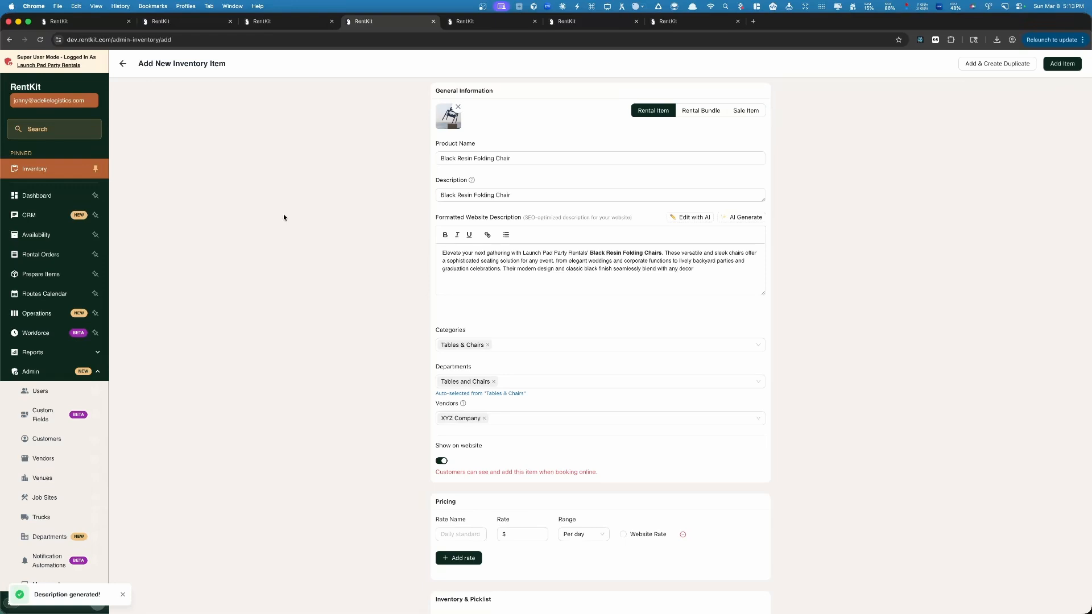
left_click(443, 247)
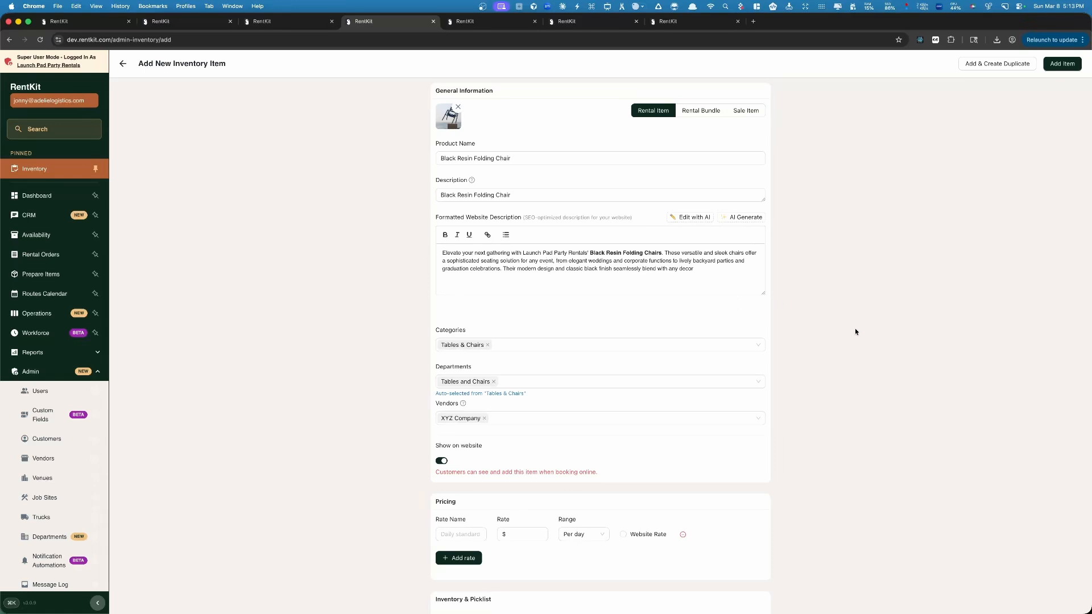
Set up a rate named "Daily" at $4 per day and mark it as the website rate
scroll(862, 324, "down", 5)
scroll(855, 339, "down", 2)
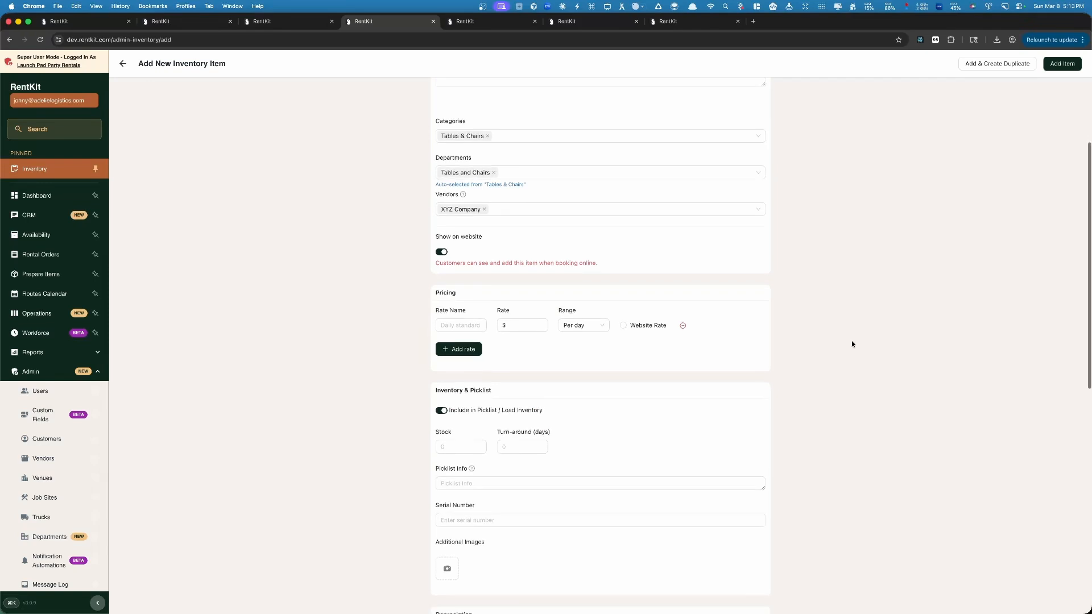
scroll(417, 316, "down", 1)
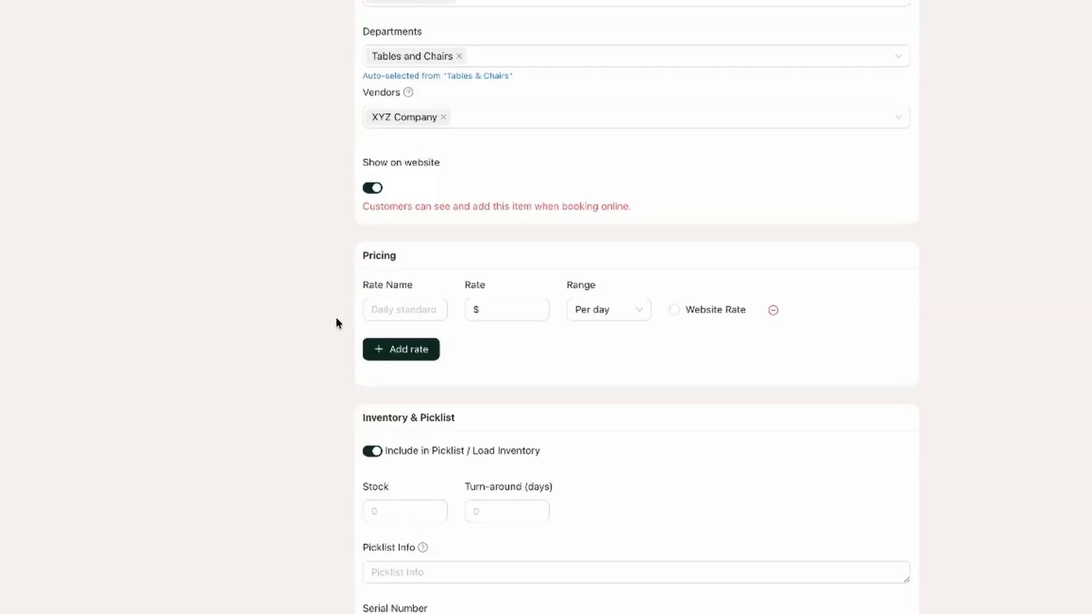
scroll(417, 316, "down", 1)
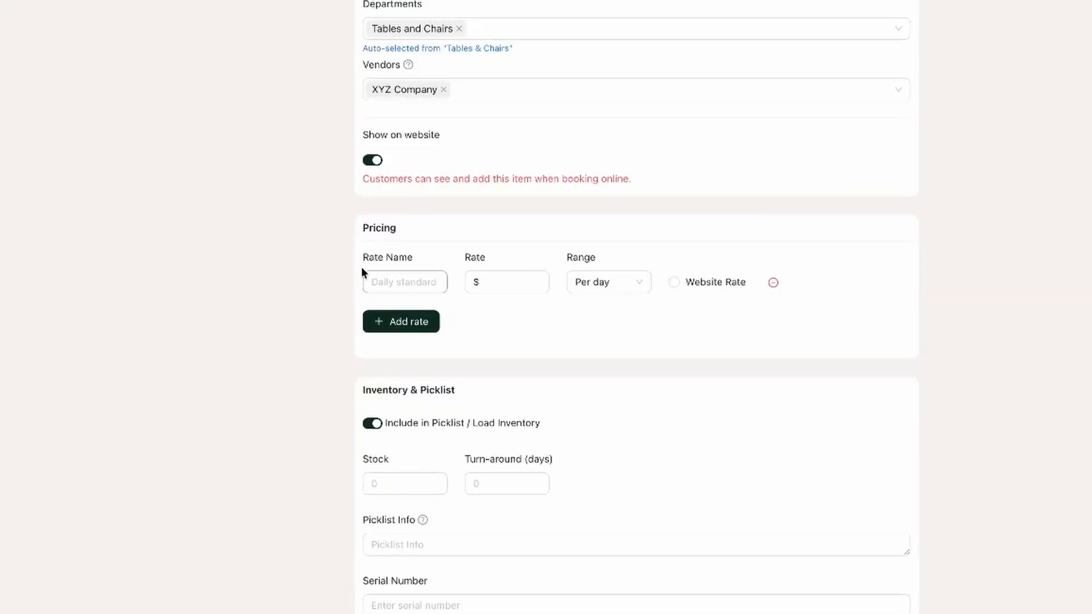
left_click(404, 276)
type("Daily")
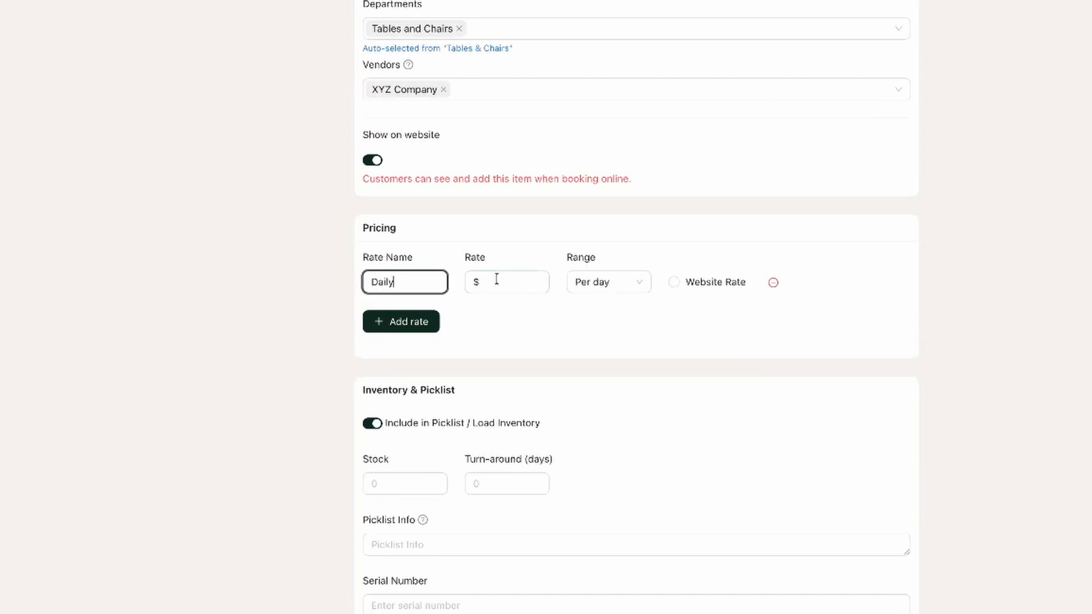
left_click(497, 282)
type("4")
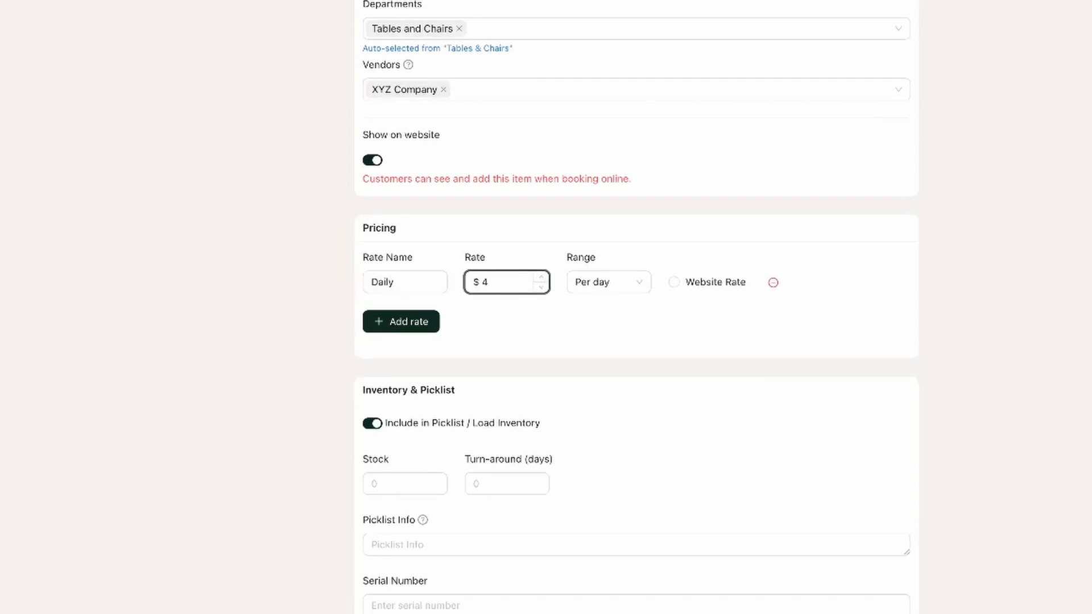
left_click(674, 284)
left_click(676, 285)
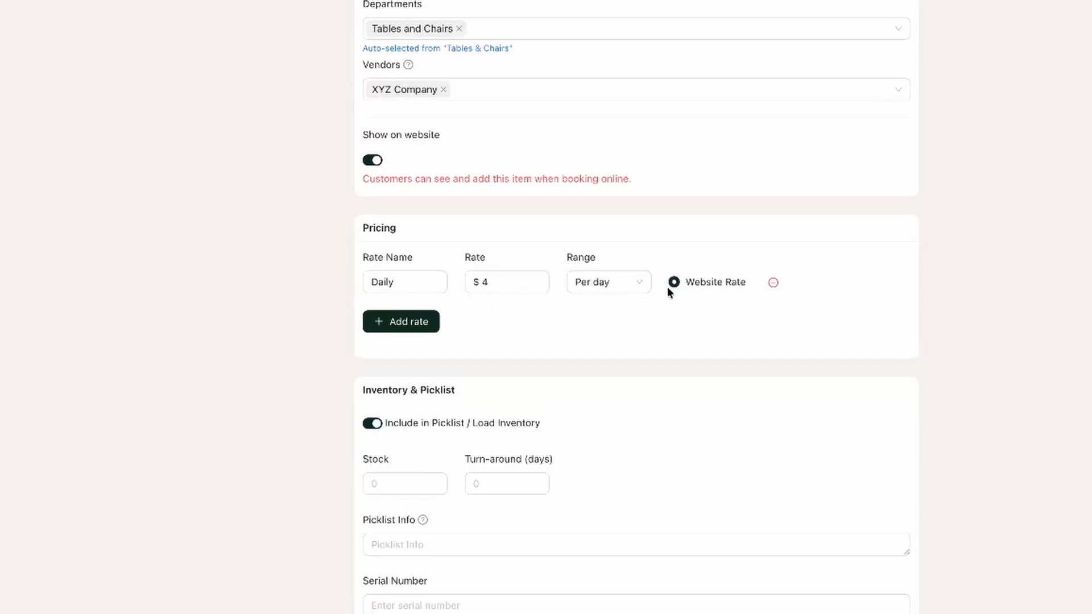
Set the item's stock quantity to 100
scroll(879, 350, "down", 3)
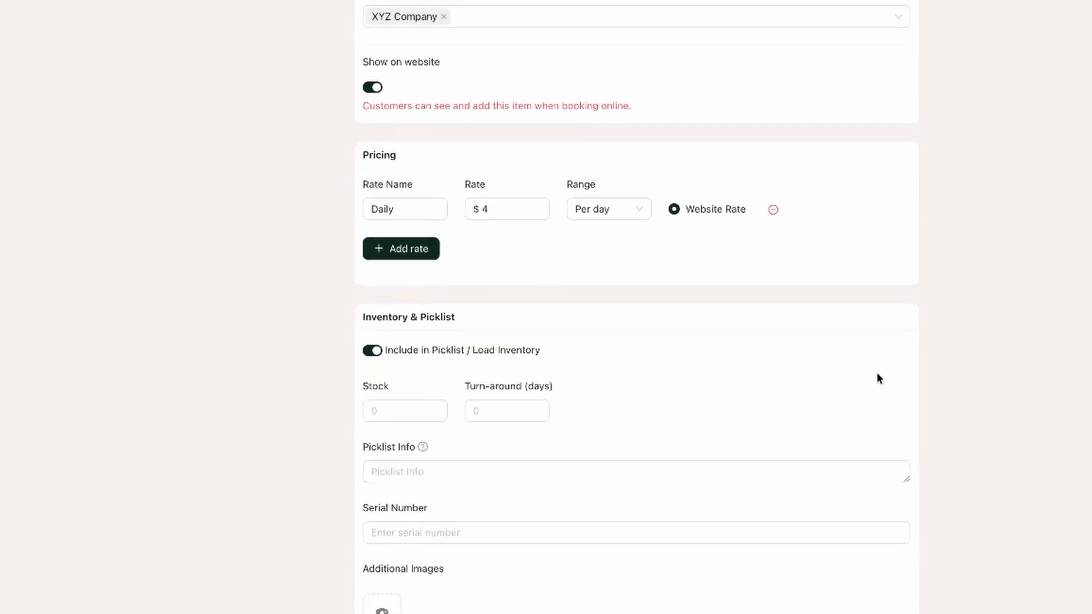
scroll(637, 307, "down", 6)
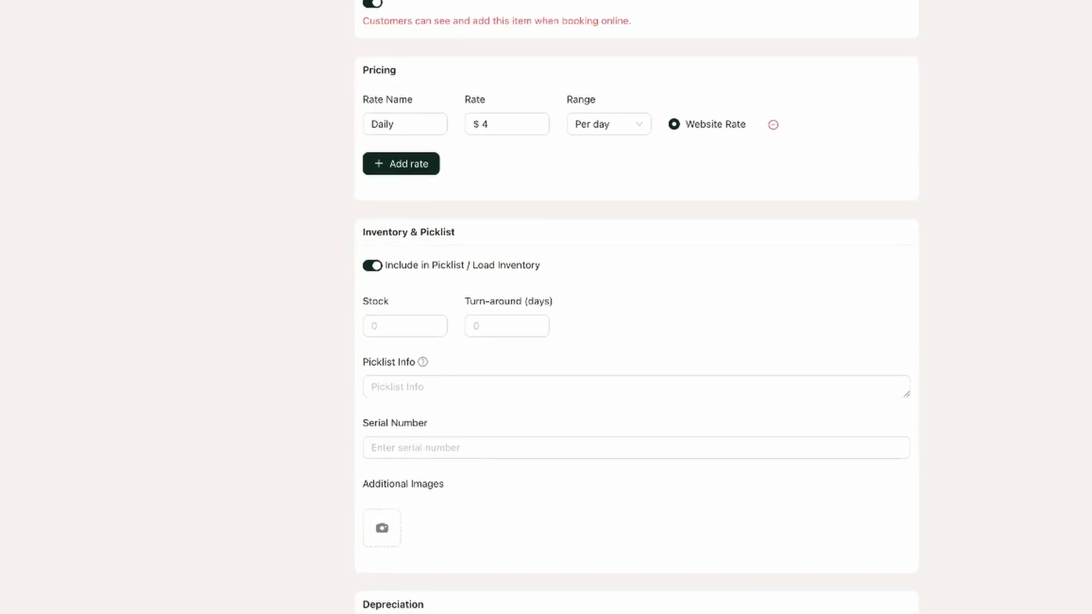
scroll(319, 130, "down", 1)
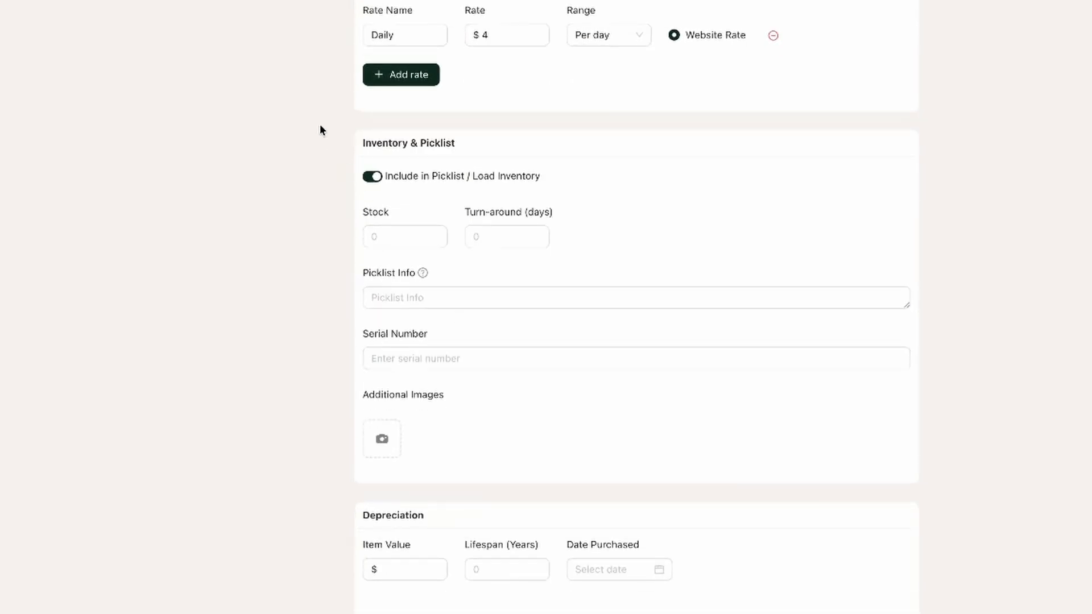
left_click(394, 233)
type("100")
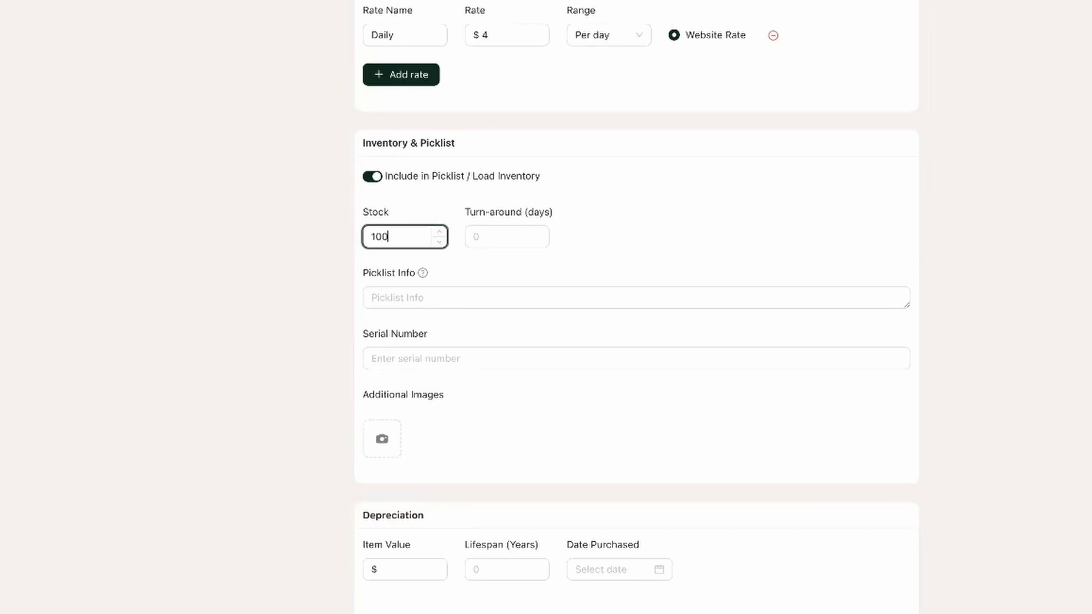
left_click(942, 223)
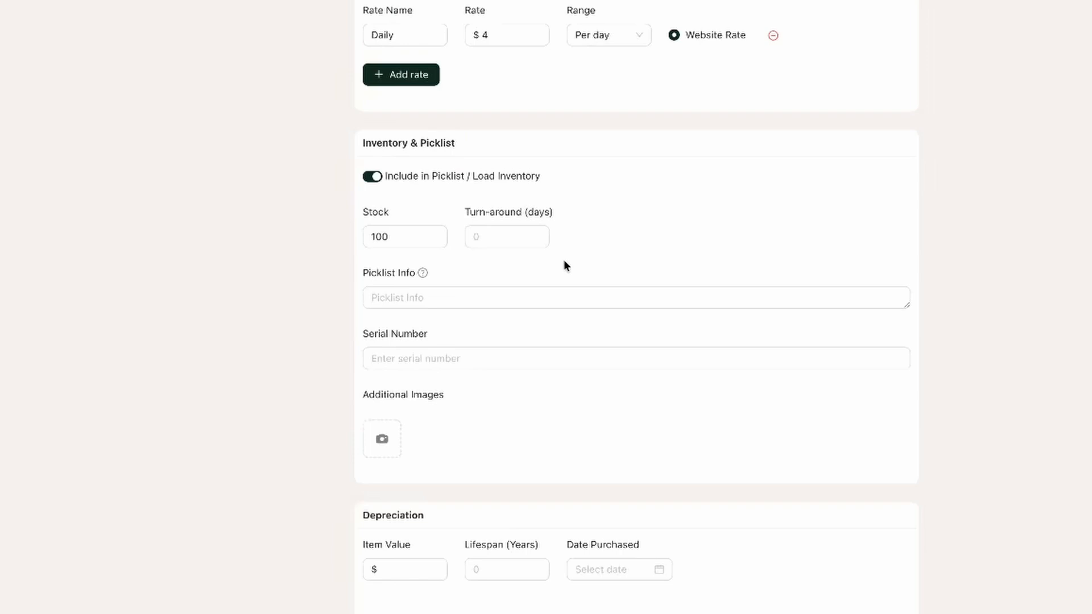
Enter "Aisle 6, Bay 3" as the item's picklist info
left_click(477, 235)
left_click(481, 221)
left_click(493, 242)
scroll(493, 242, "down", 1)
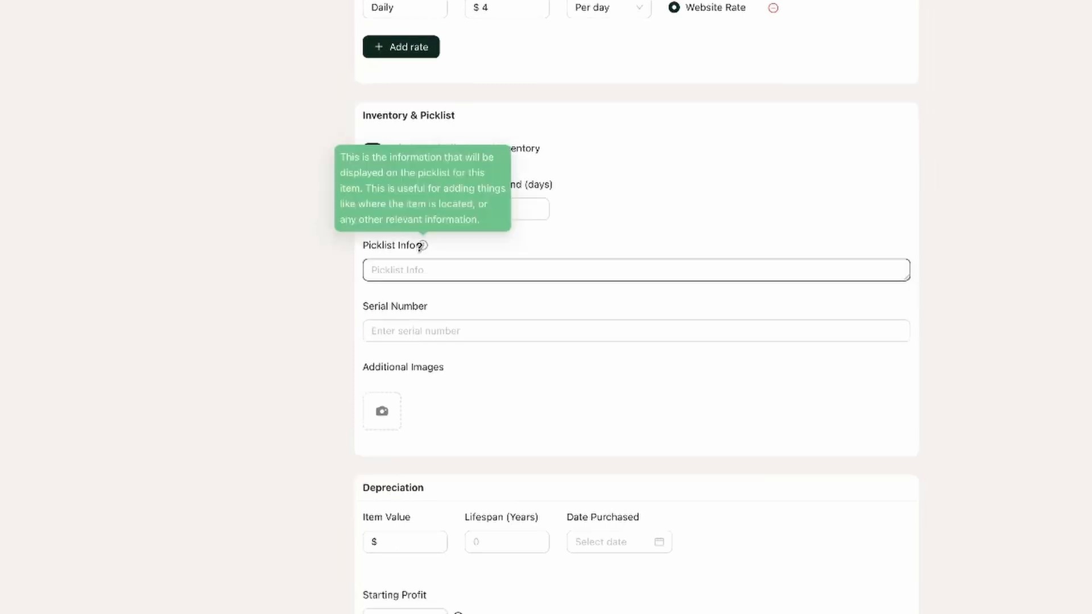
mouse_move(422, 241)
left_click(451, 265)
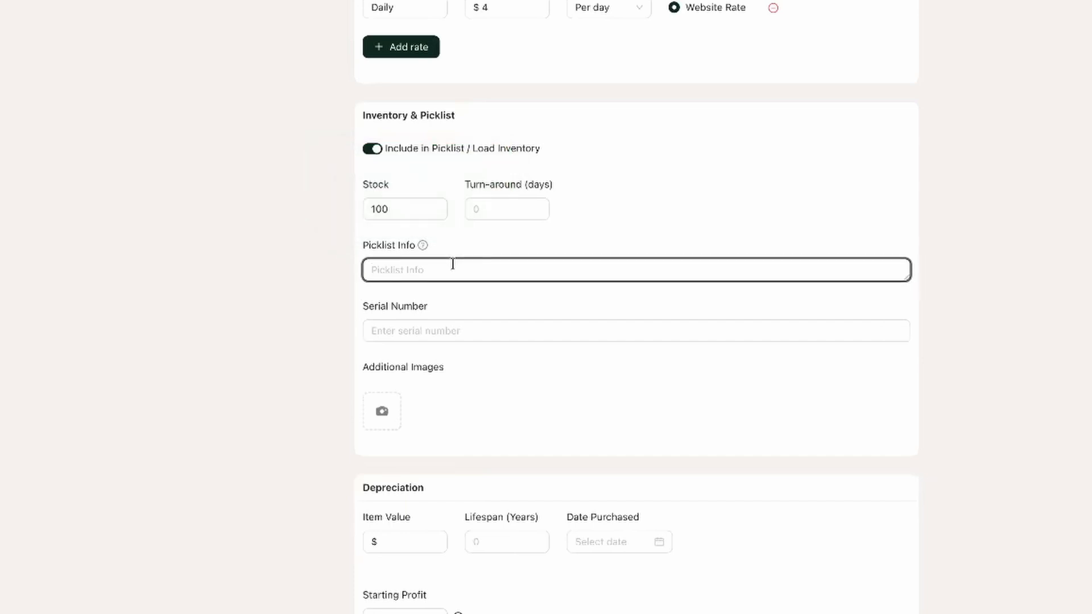
type("Aisle 6, Bay 3")
left_click(278, 427)
scroll(246, 404, "down", 1)
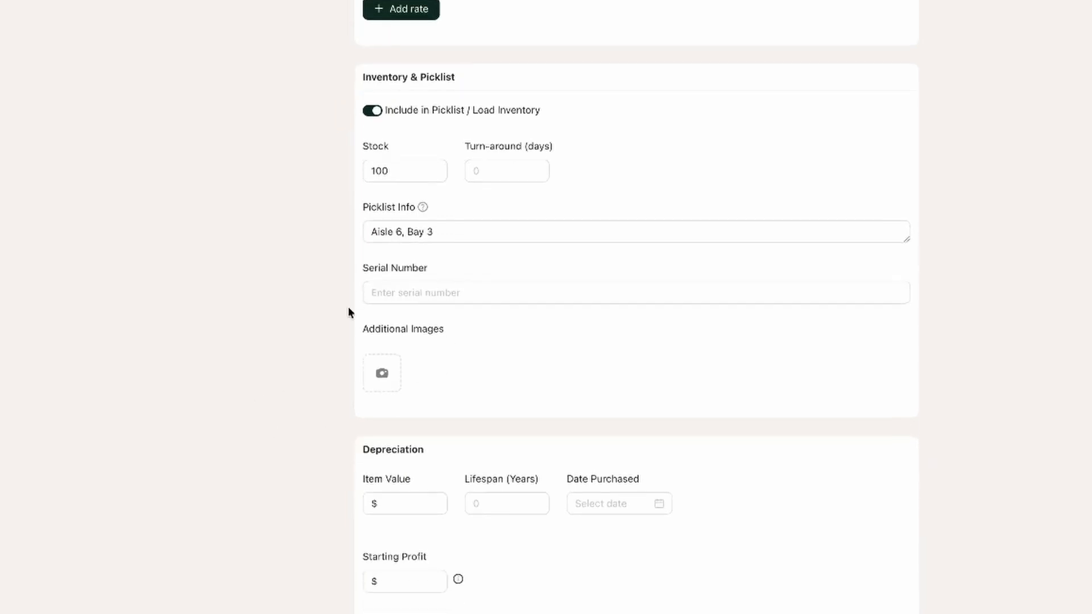
Examine the Depreciation section and the Notes and Information URL fields, including the help text for the information URL
scroll(323, 466, "down", 2)
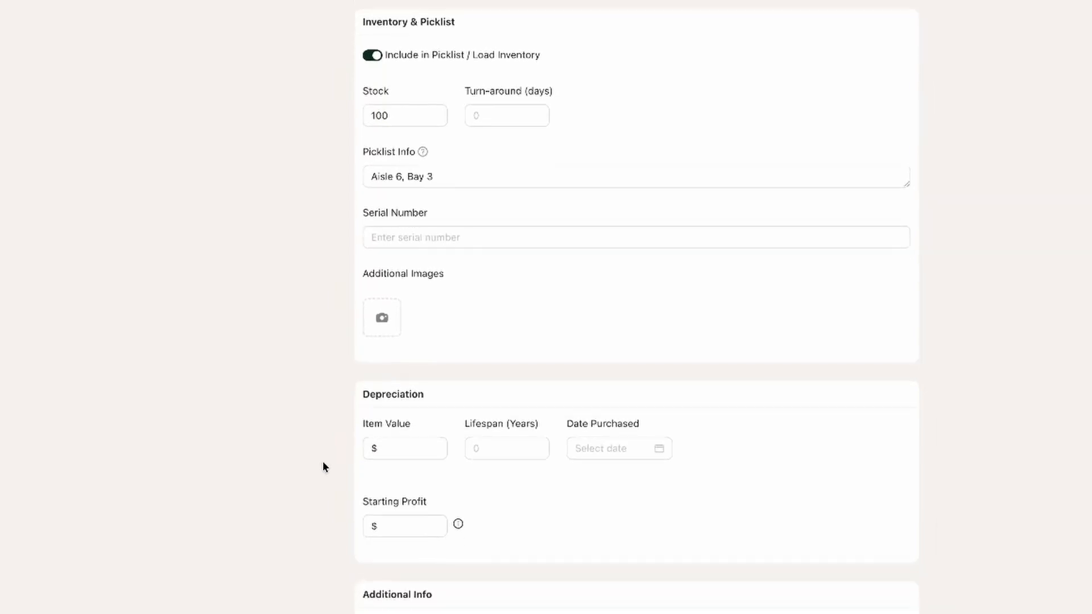
scroll(323, 463, "down", 6)
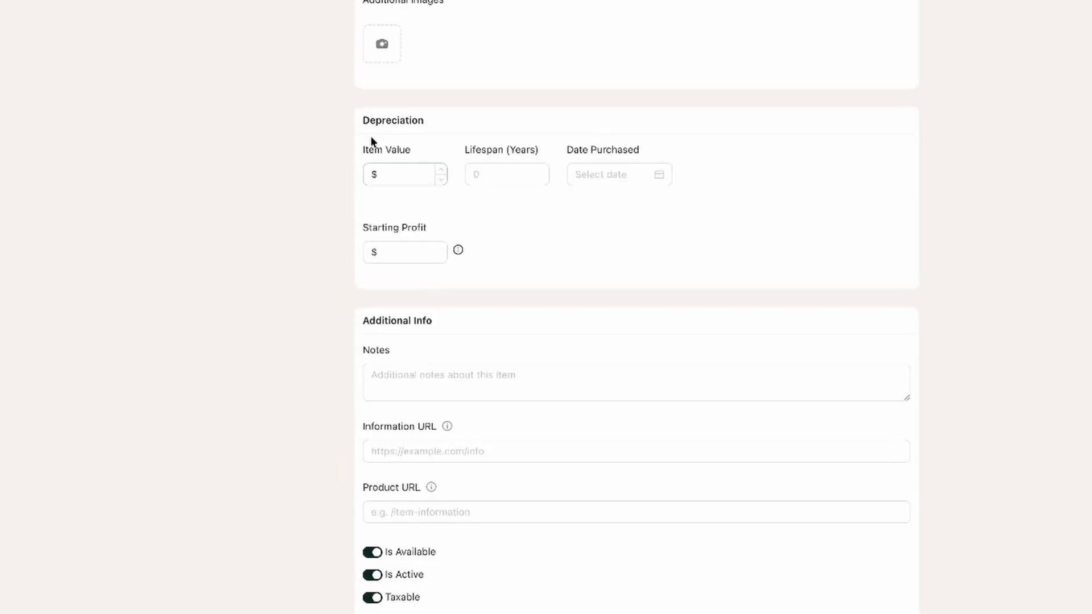
left_click_drag(360, 120, 427, 123)
left_click(999, 181)
scroll(223, 418, "down", 2)
scroll(223, 424, "down", 1)
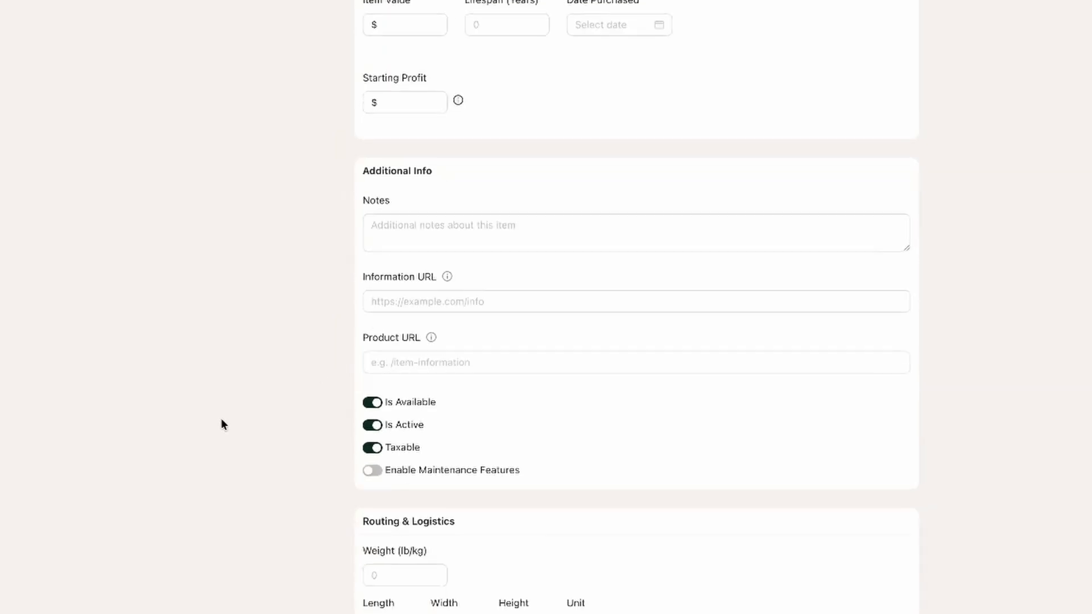
left_click(508, 227)
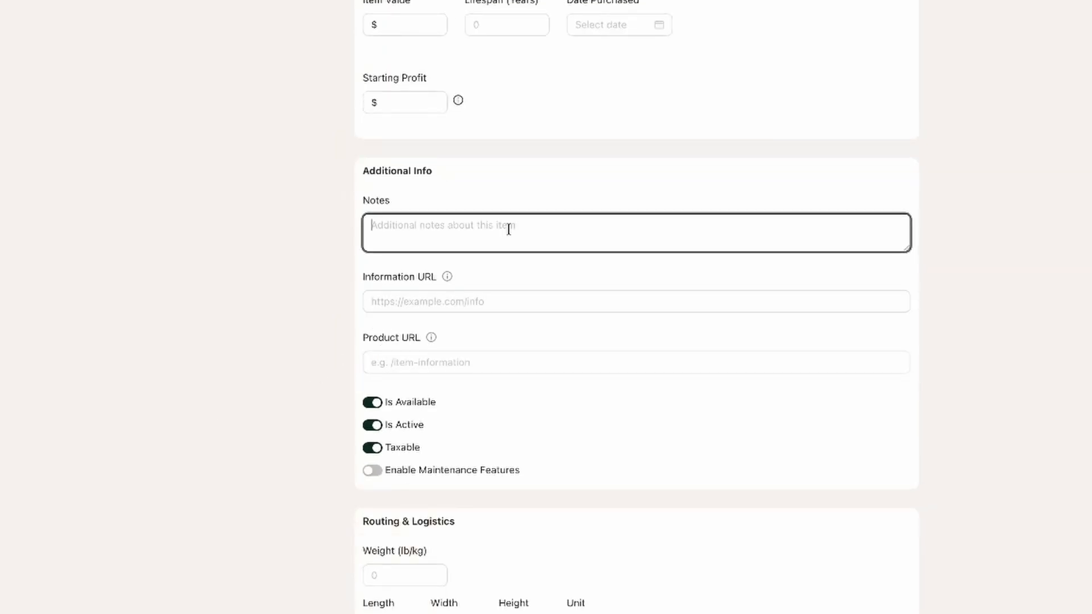
left_click(213, 253)
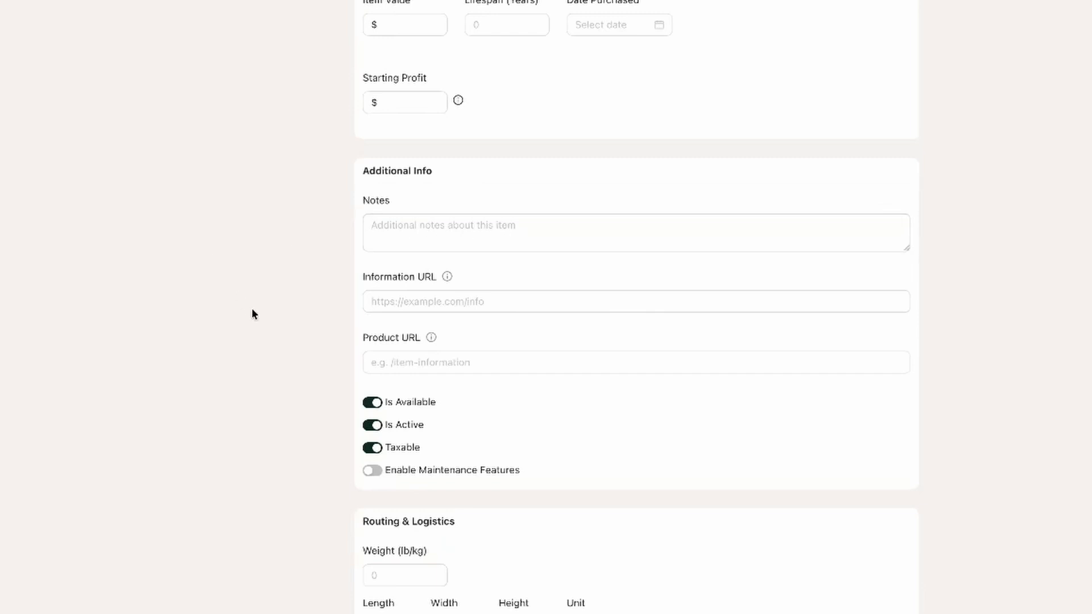
left_click_drag(365, 275, 422, 279)
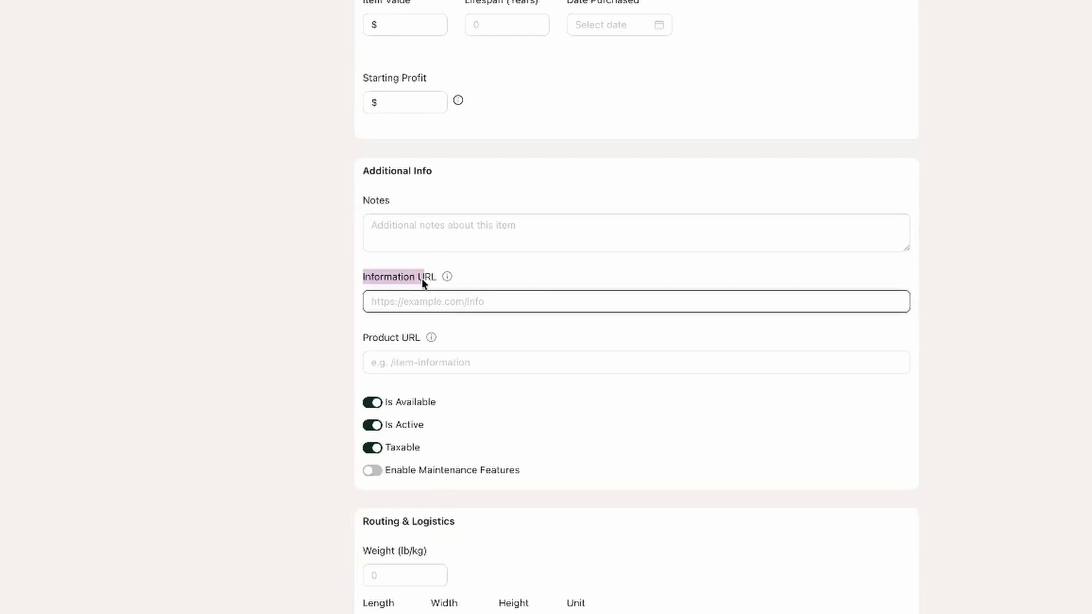
mouse_move(448, 279)
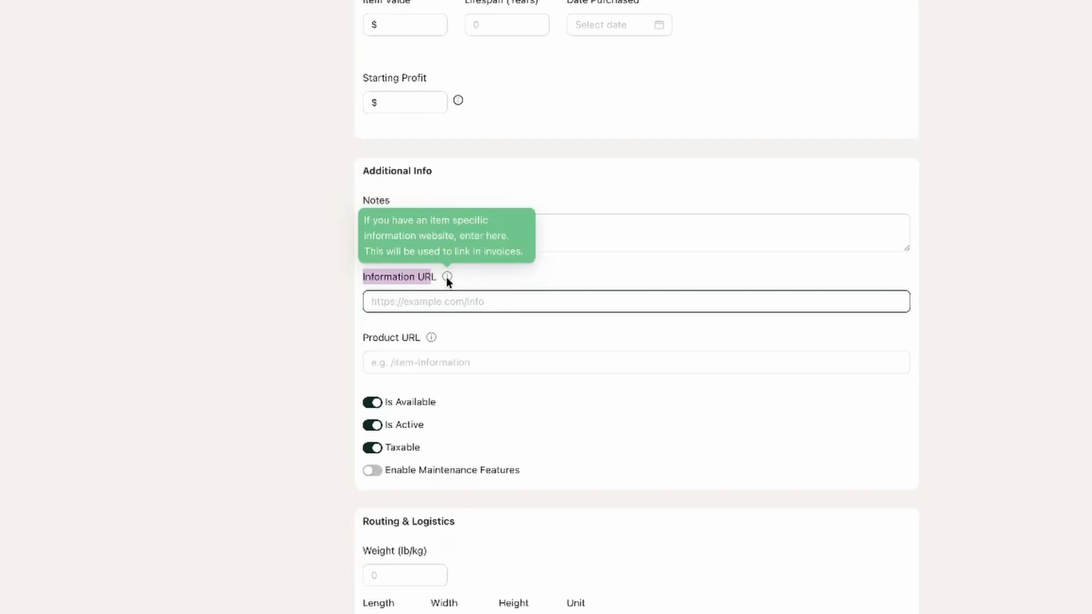
left_click(708, 307)
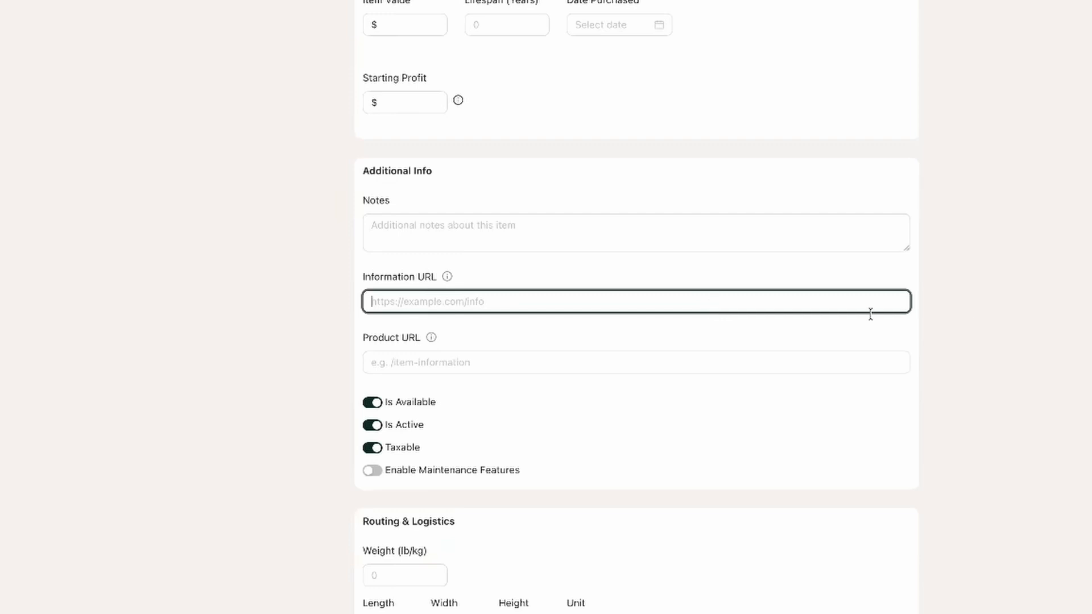
left_click(313, 397)
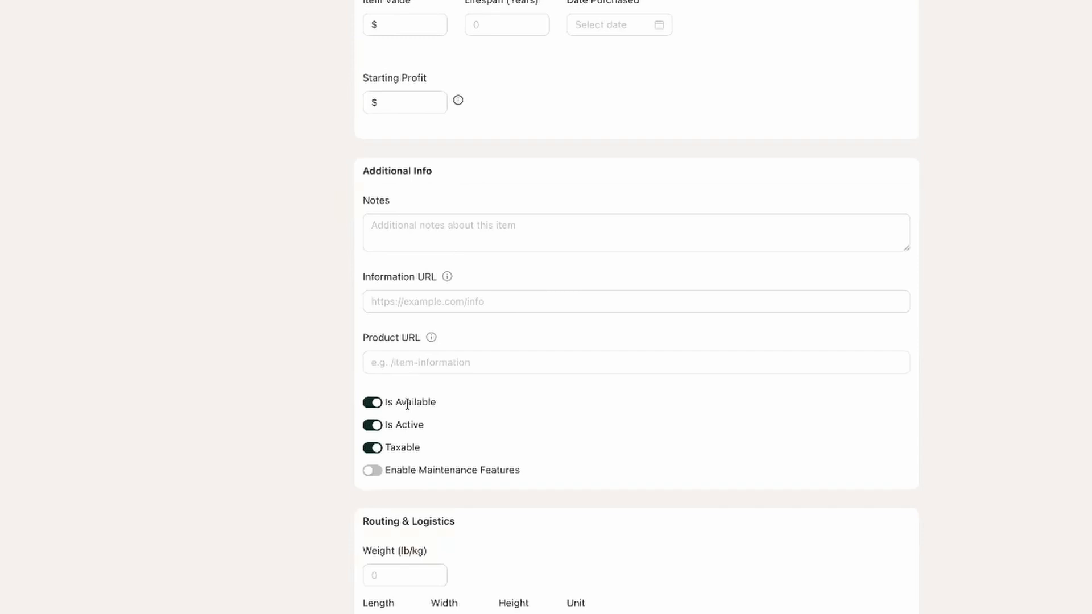
Review the availability, active and taxable settings and enable maintenance features for the item
left_click_drag(386, 403, 421, 428)
double_click(402, 448)
left_click_drag(386, 470, 467, 482)
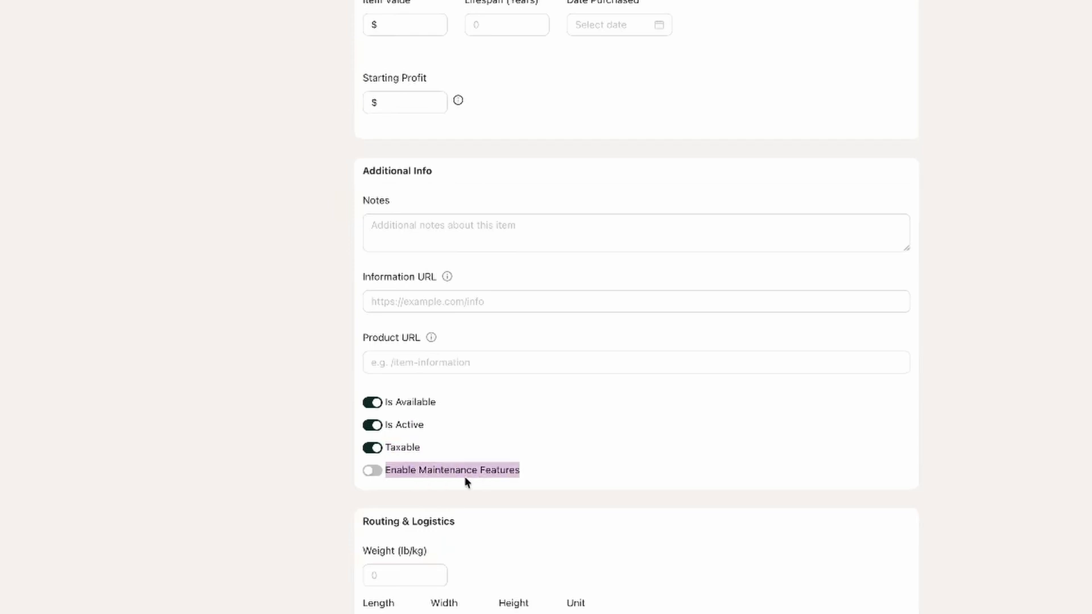
left_click(373, 472)
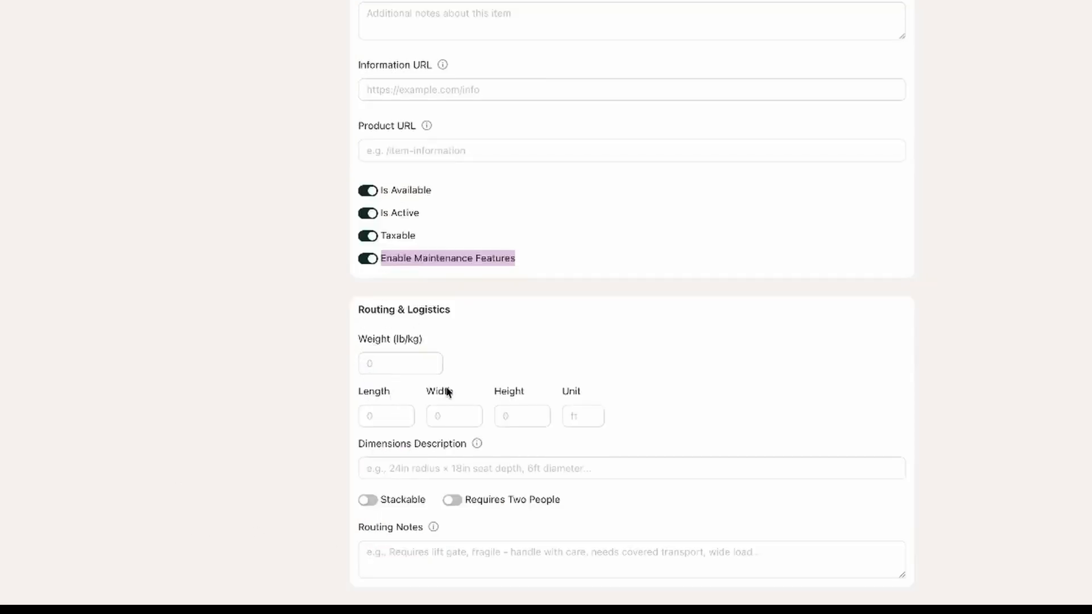
Review the Routing & Logistics dimension and notes fields, and add the finished item to the inventory
left_click(581, 414)
left_click(478, 443)
left_click(439, 465)
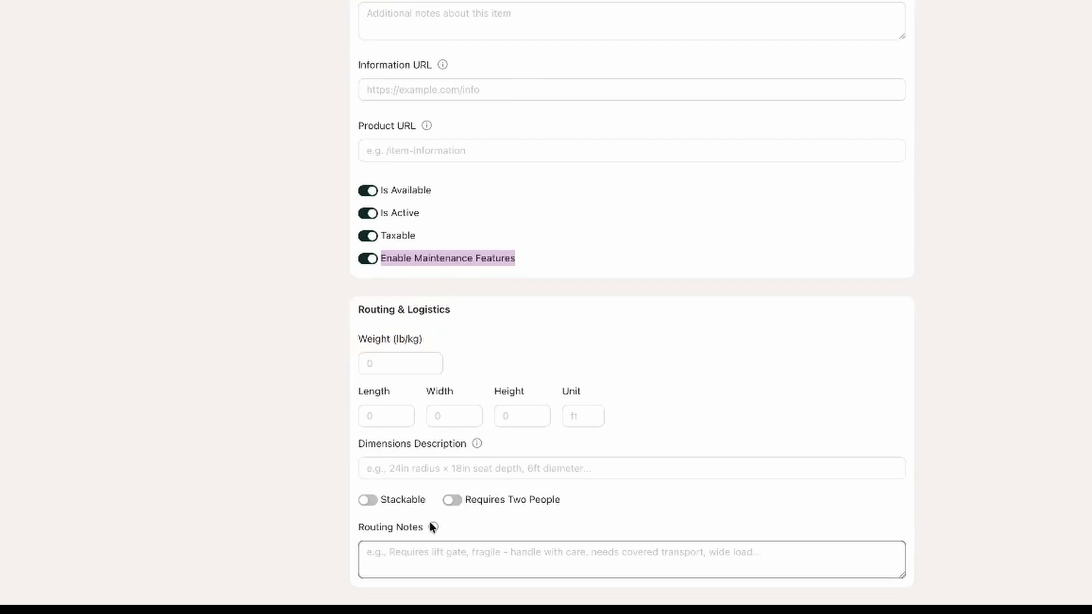
mouse_move(433, 528)
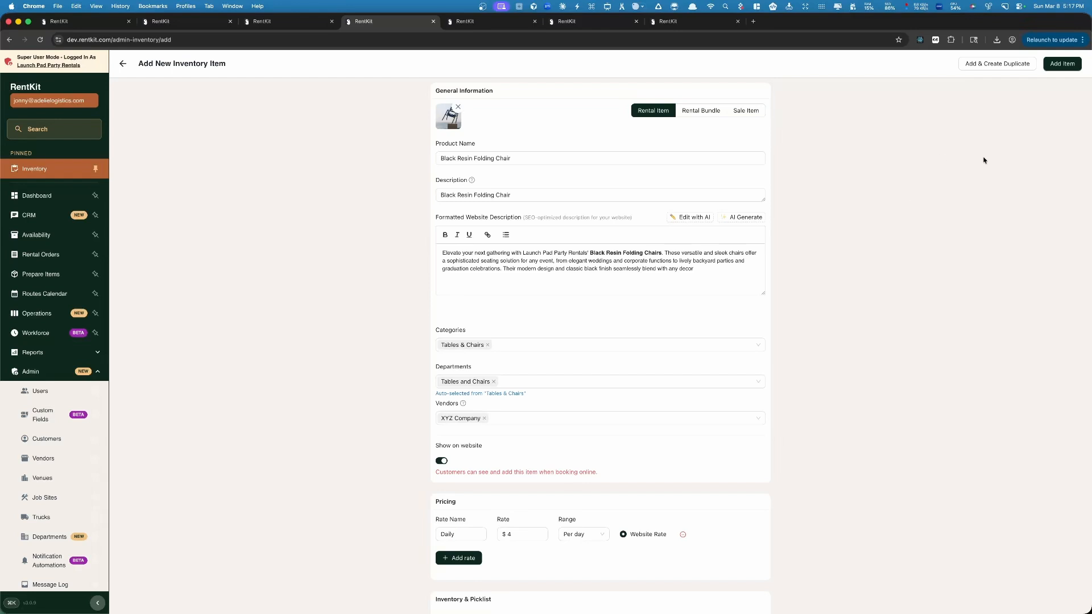
left_click(1061, 64)
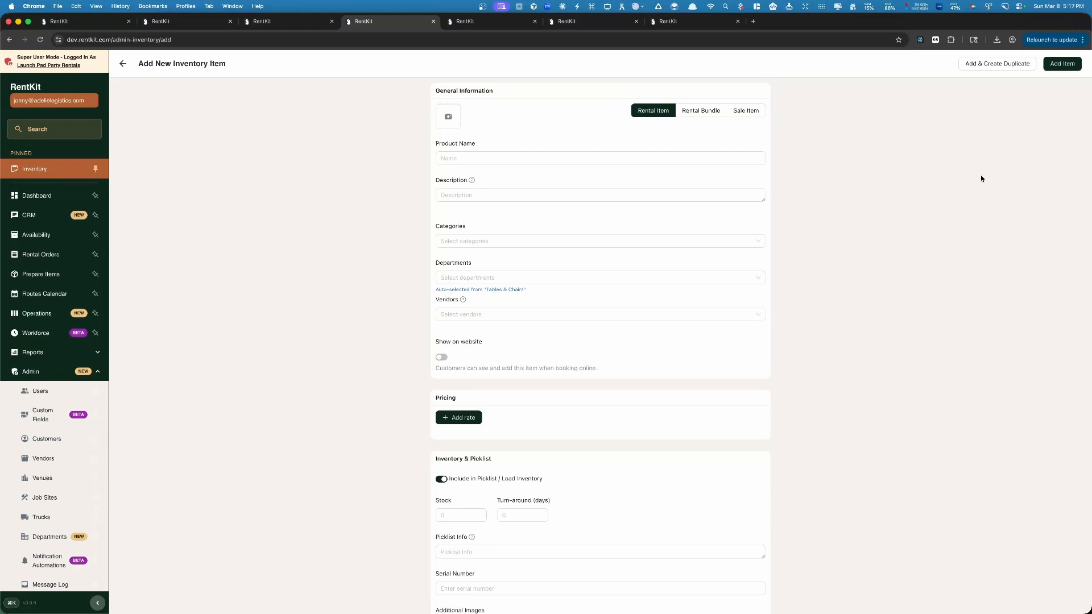
Open Inventory Management and search the inventory list for "black"
key("super+k")
type("inve")
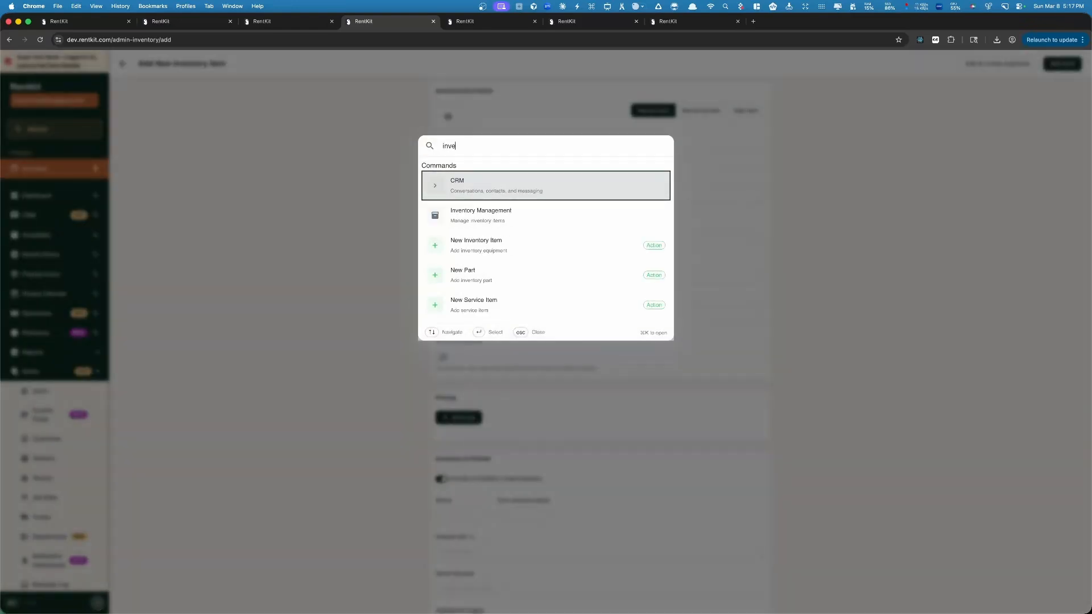
key("Down")
key("Return")
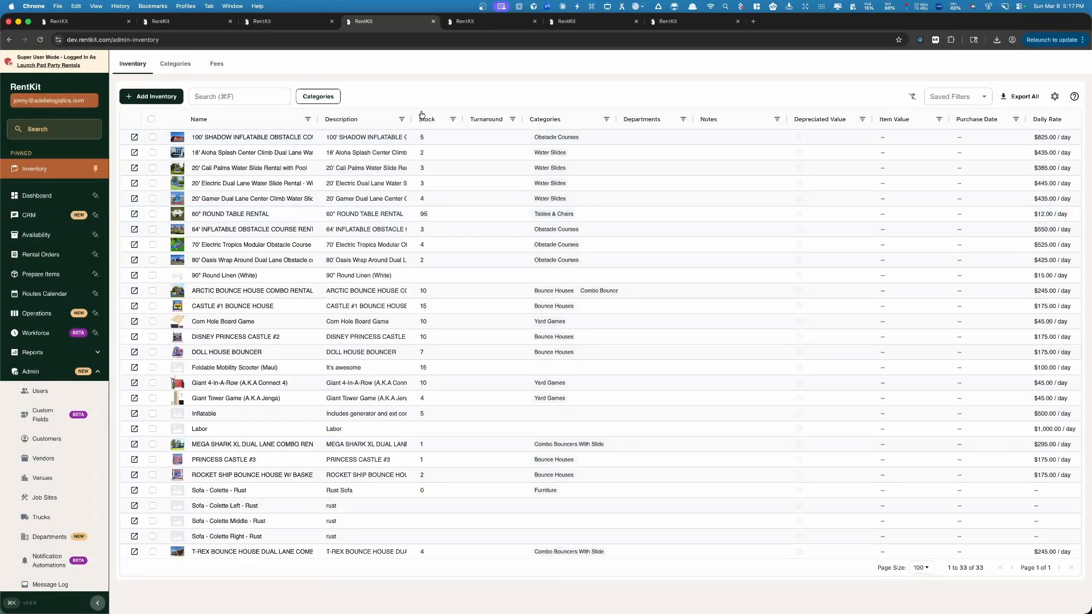
key("super+f")
type("black")
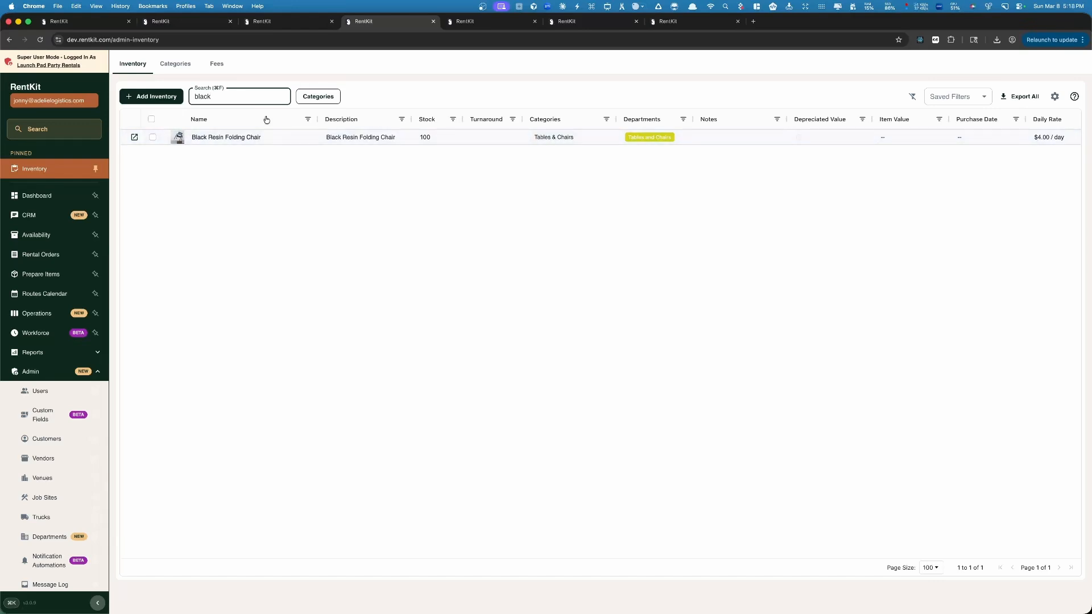
Clear the search term so the inventory list is no longer restricted
key("BackSpace")
key("BackSpace")
key("BackSpace")
key("BackSpace")
key("BackSpace")
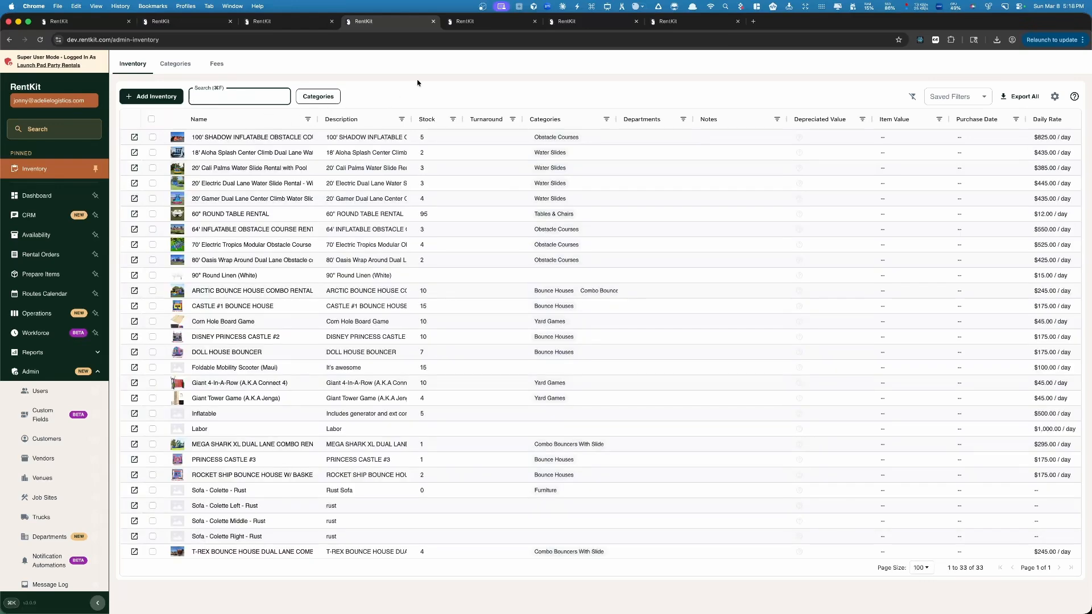
left_click(417, 81)
Try filtering the inventory by the Bounce Houses and Furniture categories, and deselect both categories again
left_click(328, 99)
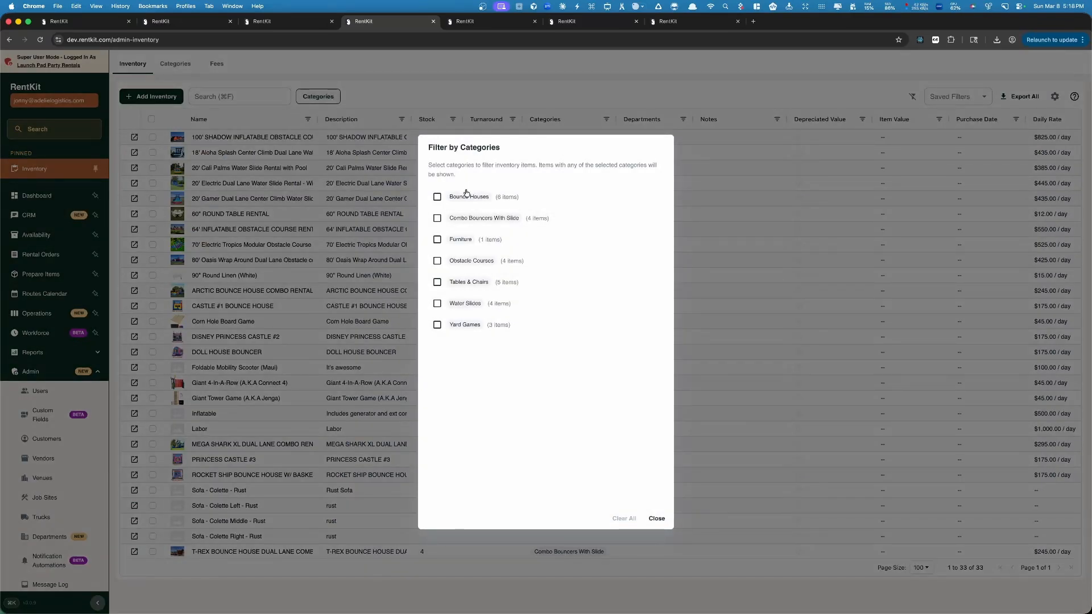
left_click(437, 196)
left_click(437, 239)
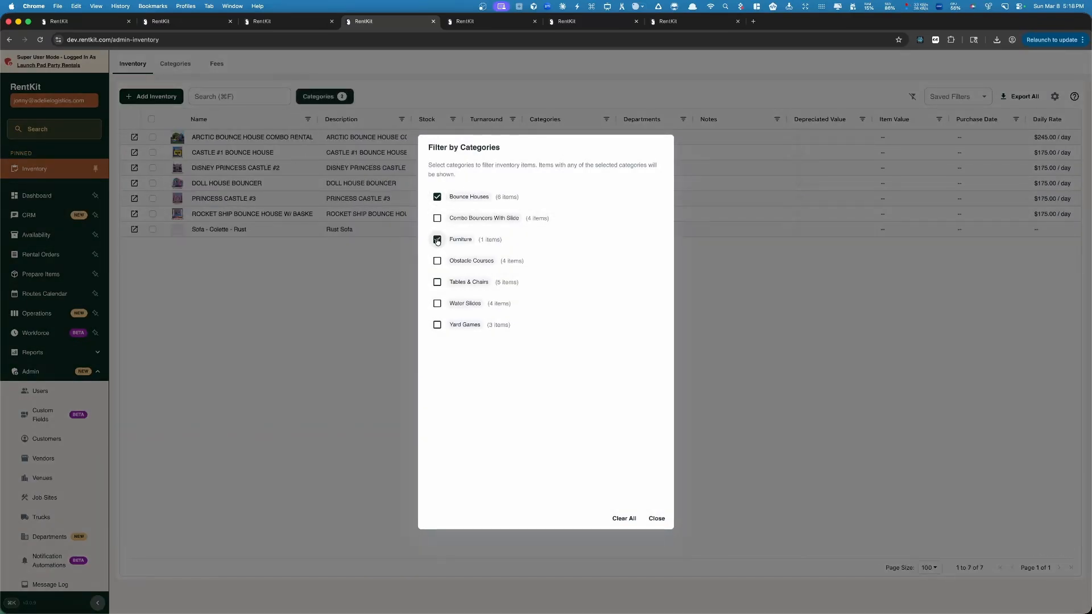
left_click(438, 239)
left_click(436, 197)
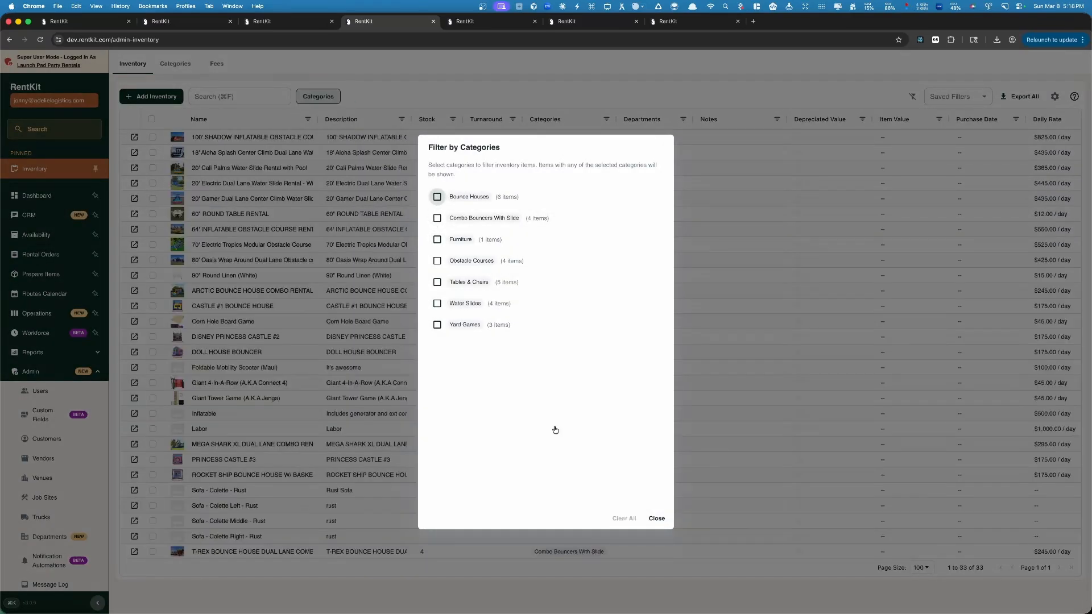
left_click(655, 518)
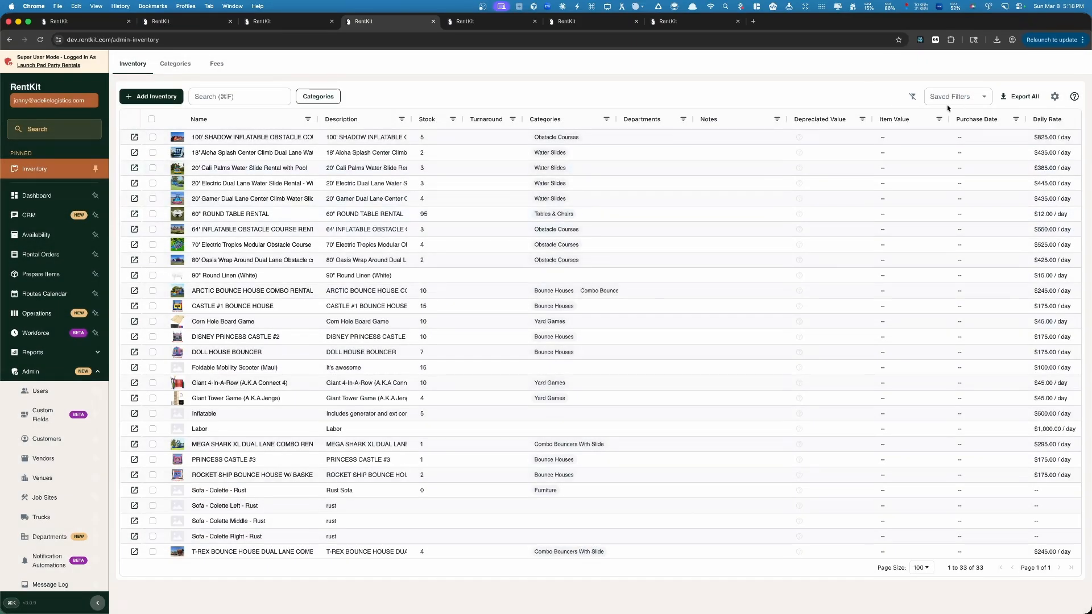
Export the complete inventory list
left_click(1022, 99)
Preview the Normal and Comfortable row densities in the grid settings, and return the grid to Compact
left_click(1056, 97)
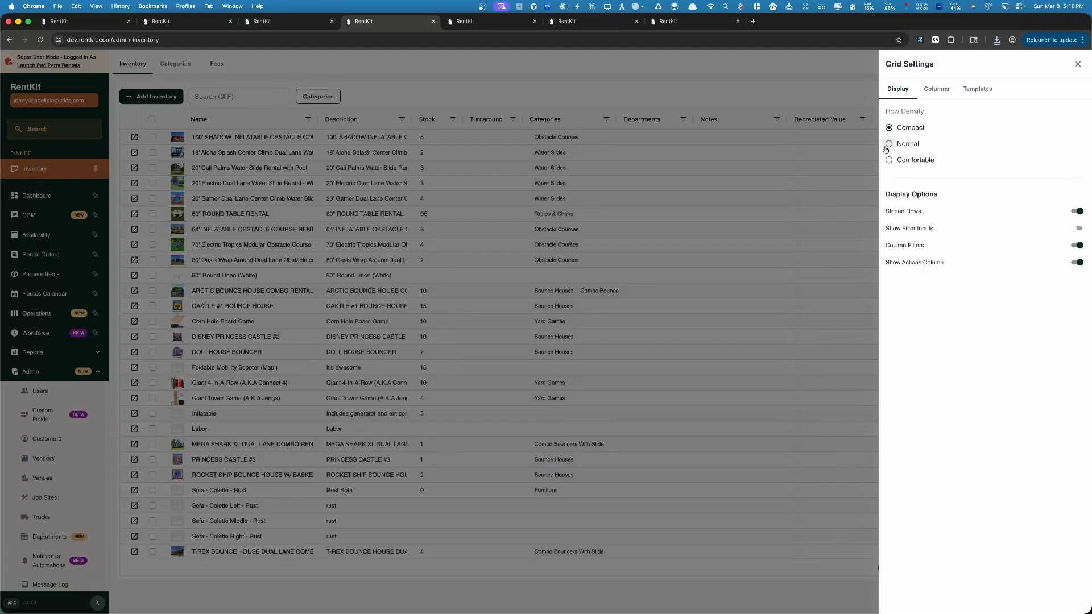
left_click(888, 144)
left_click(889, 160)
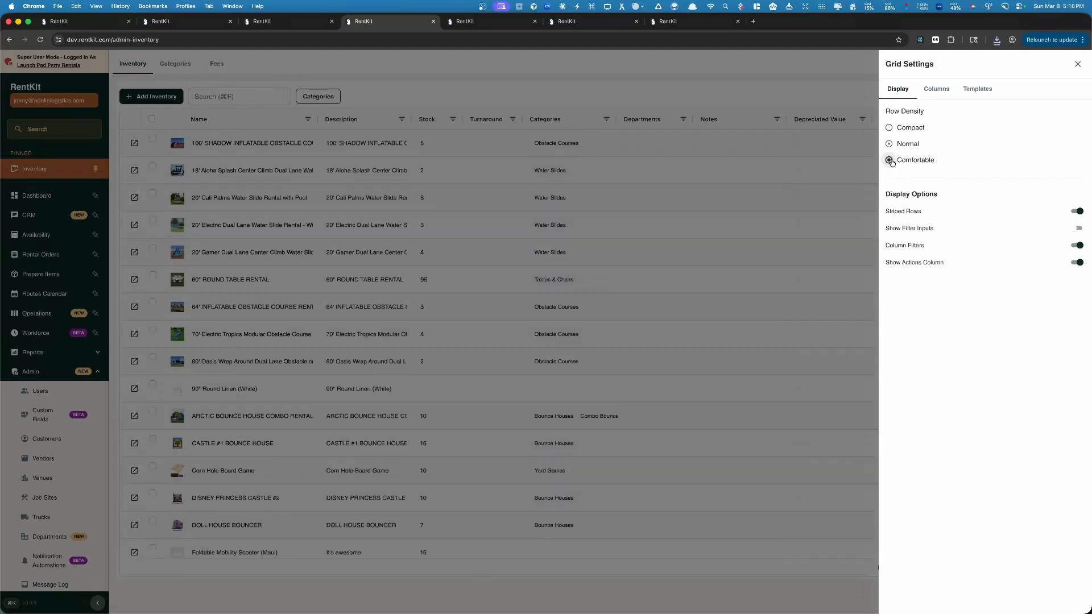
left_click(889, 145)
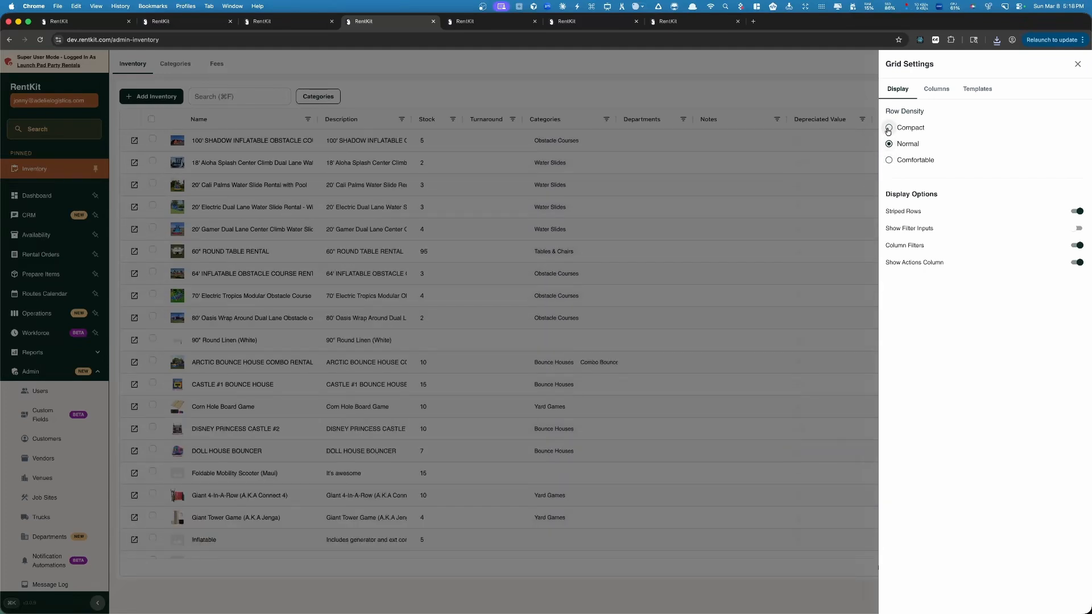
left_click(888, 128)
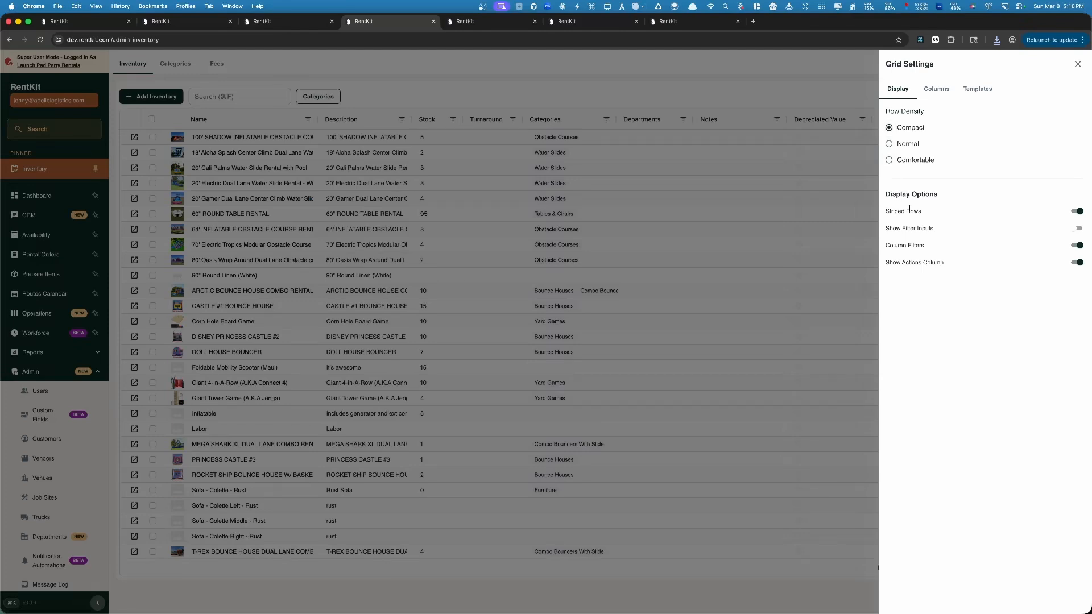
left_click_drag(885, 210, 917, 213)
left_click(779, 206)
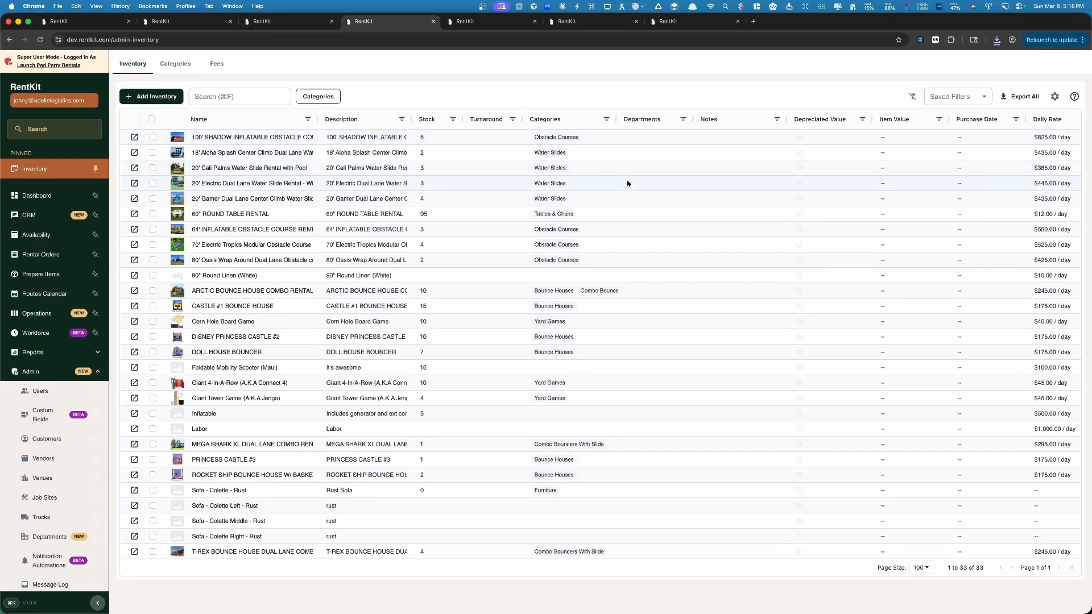
Turn on Show Filter Inputs in the inventory grid settings
left_click(1054, 97)
left_click(1076, 229)
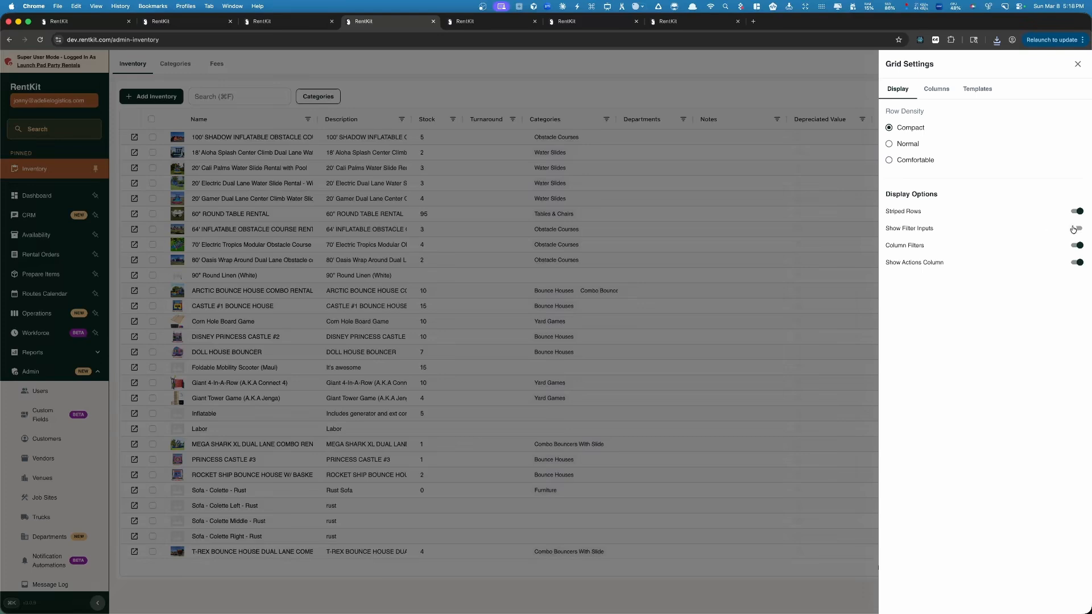
left_click(734, 85)
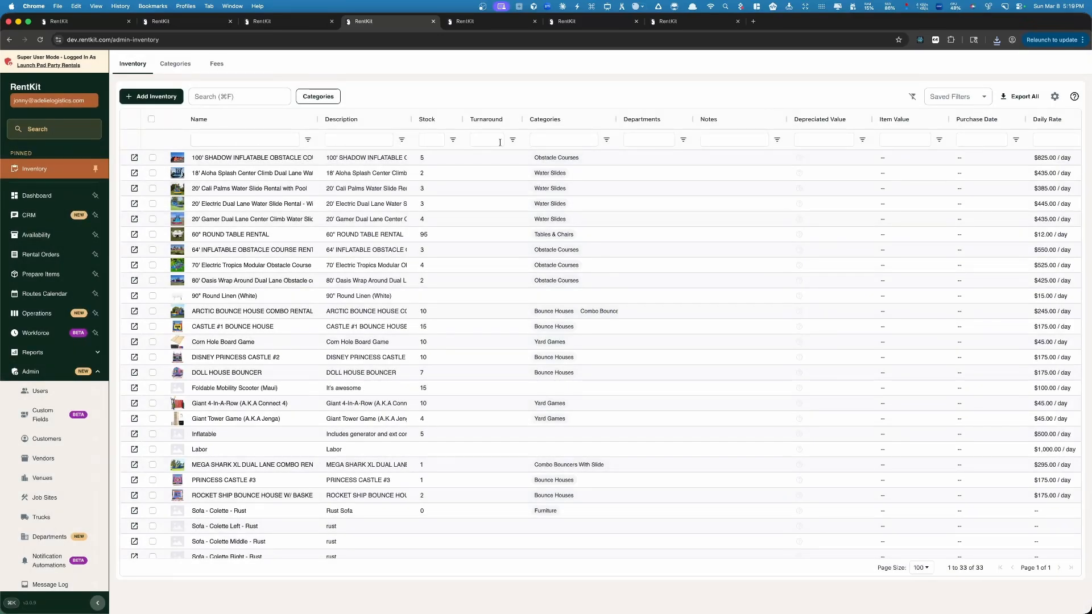
Filter the Stock column to items with a value less than 5
left_click(453, 139)
left_click(481, 160)
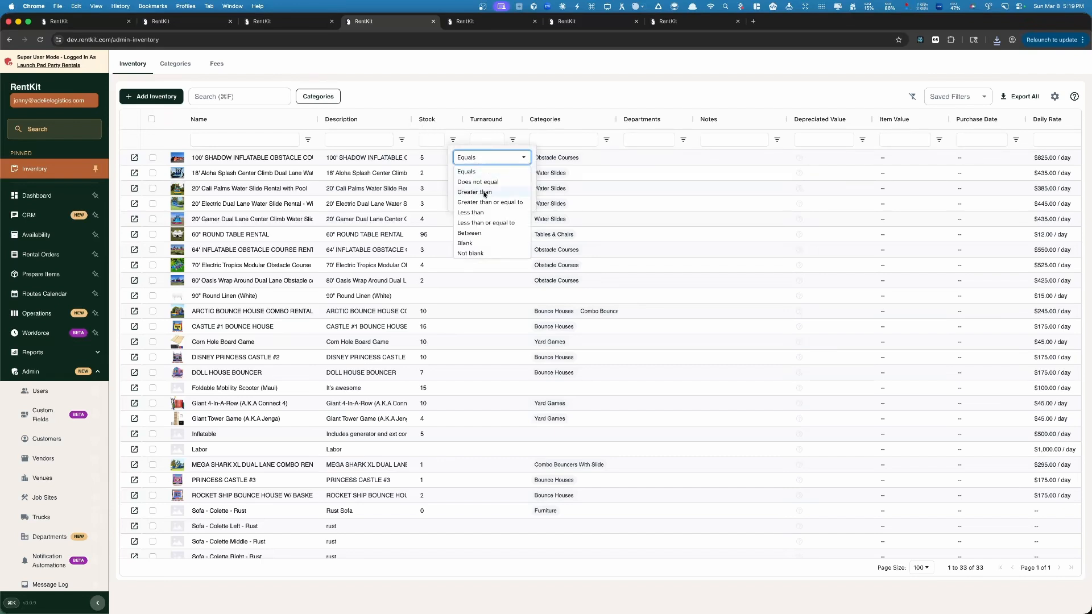
left_click(481, 213)
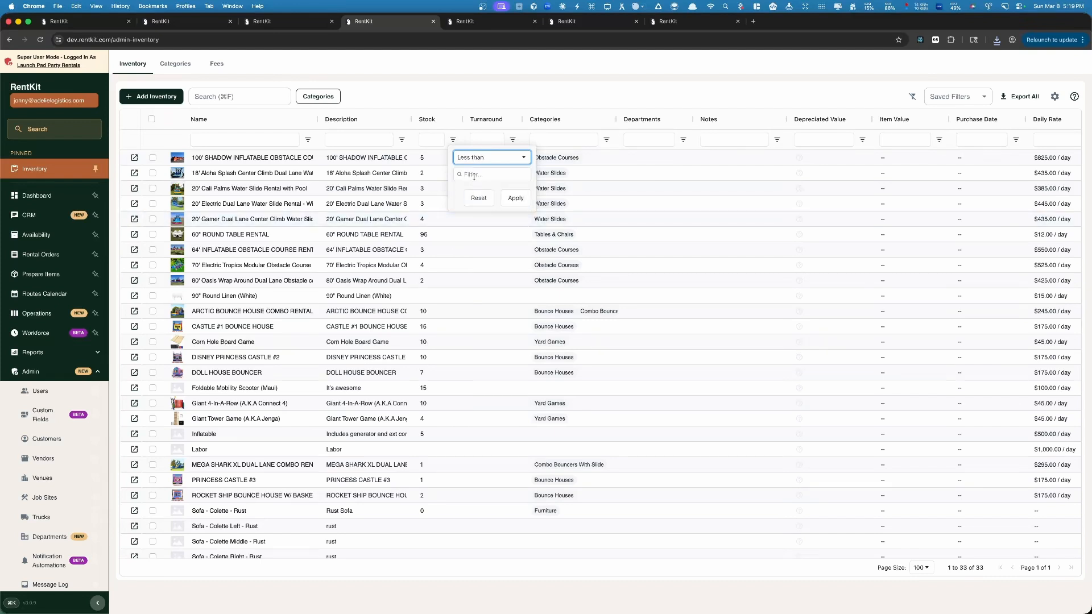
left_click(475, 175)
type("5")
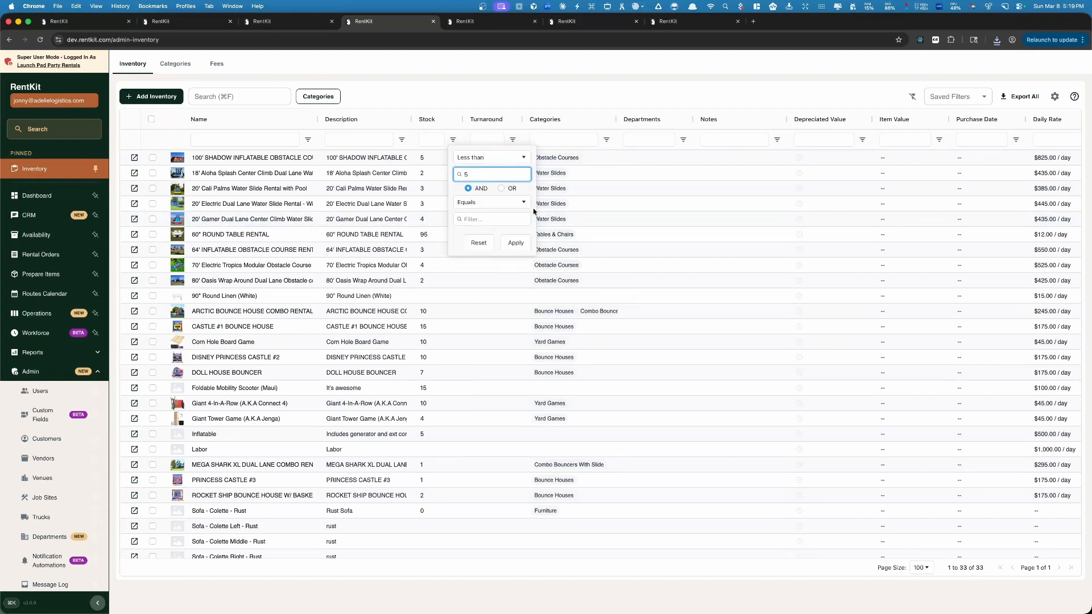
left_click(519, 242)
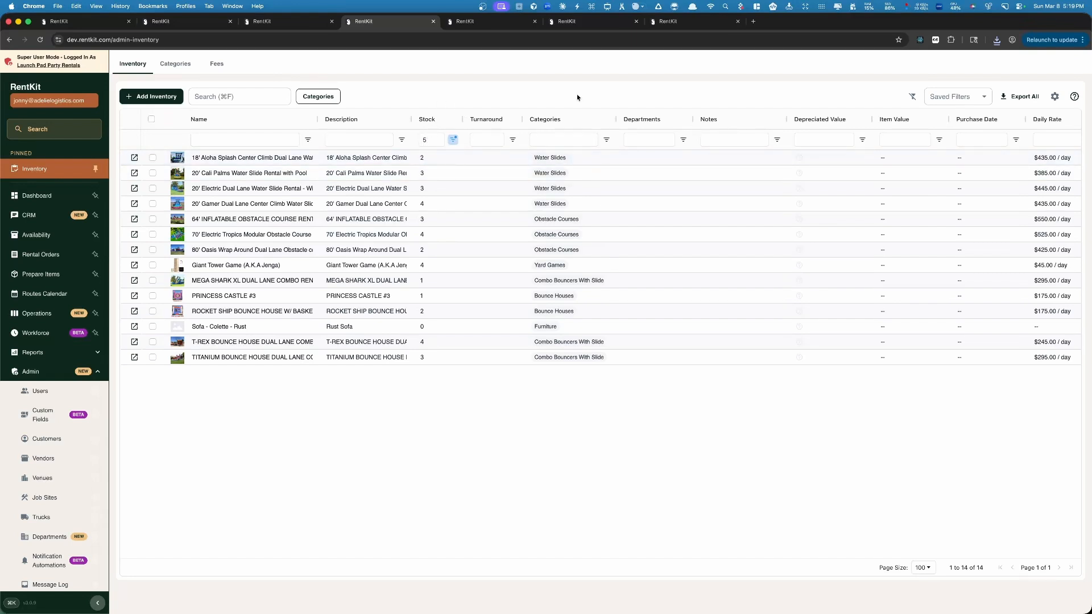
Turn off Show Filter Inputs in the inventory grid settings
left_click(1055, 96)
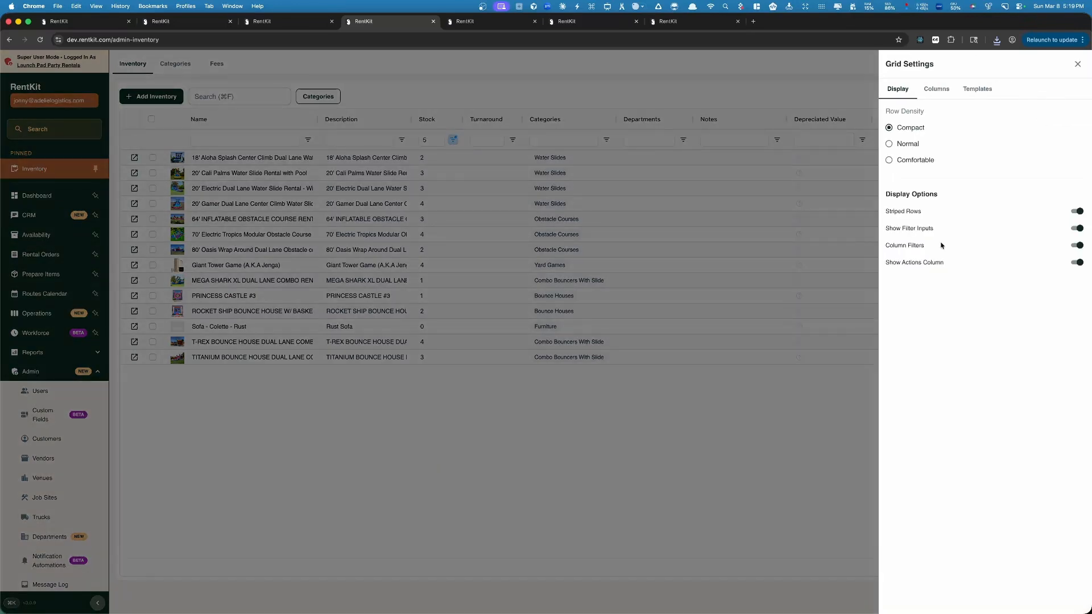
left_click(1076, 228)
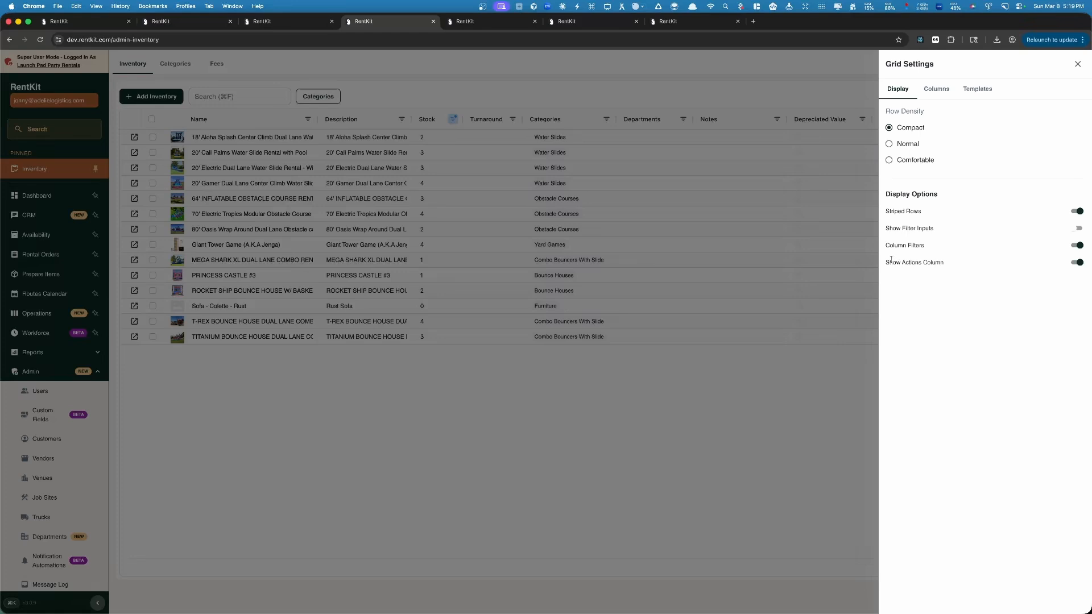
left_click(802, 429)
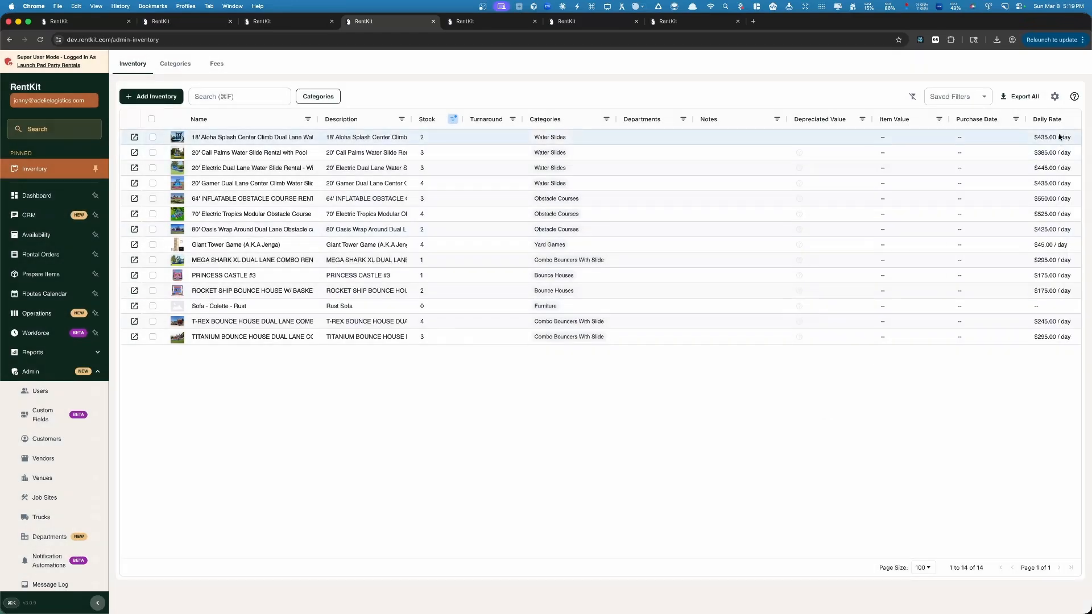
Try hiding the actions column through the grid settings, and turn Show Actions Column back on
left_click(1054, 100)
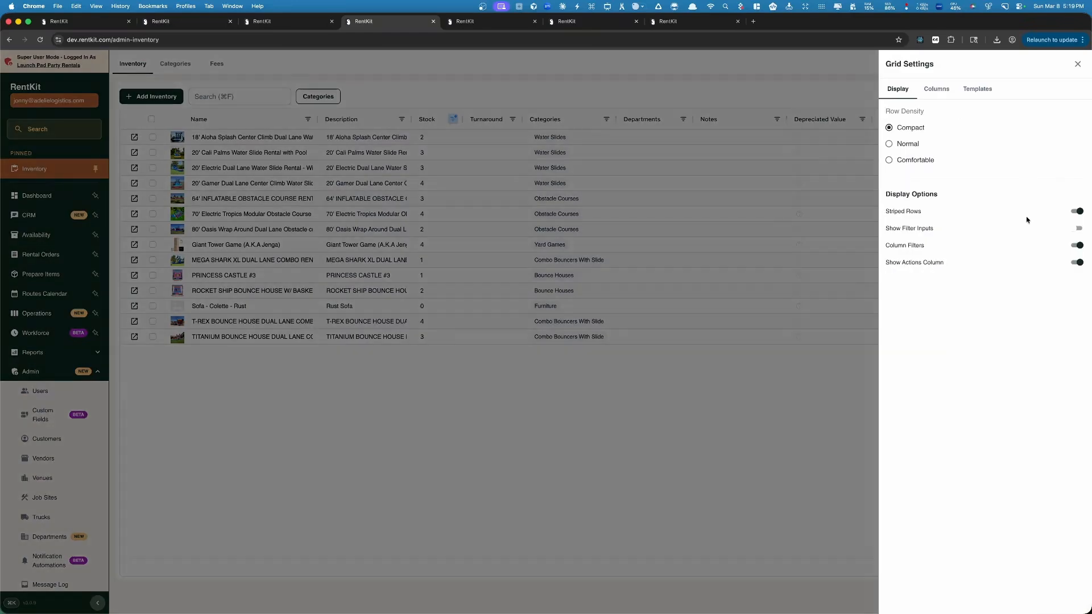
left_click(1076, 263)
left_click(1073, 264)
left_click(651, 449)
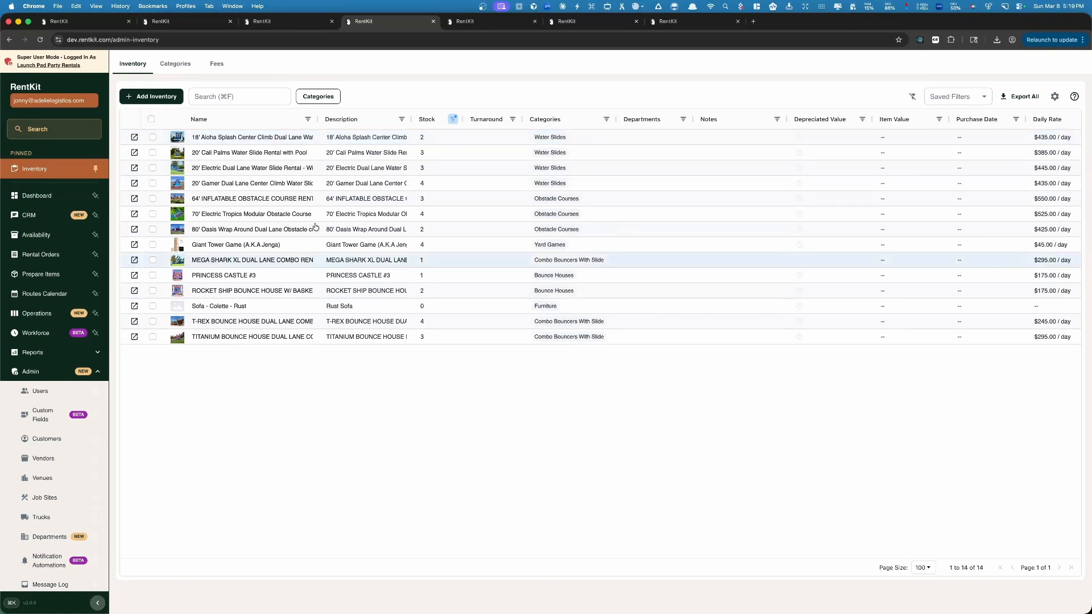
View the details of the 18' Aloha Splash water slide and return to the inventory list
left_click(135, 138)
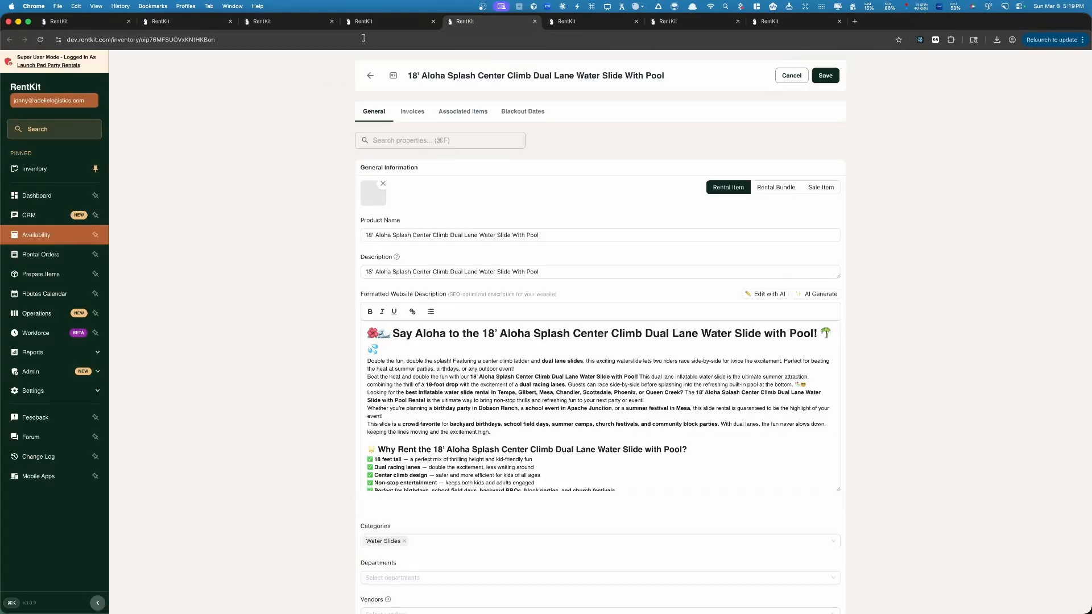
left_click(372, 24)
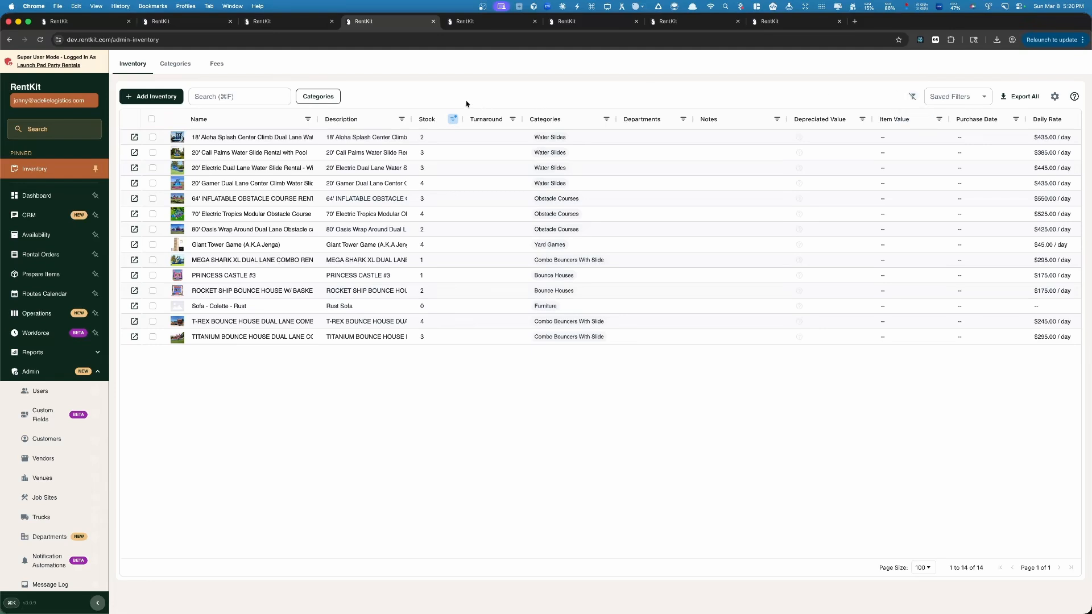
Review the Stock column's filter condition and clear all filters from the inventory list
left_click(455, 119)
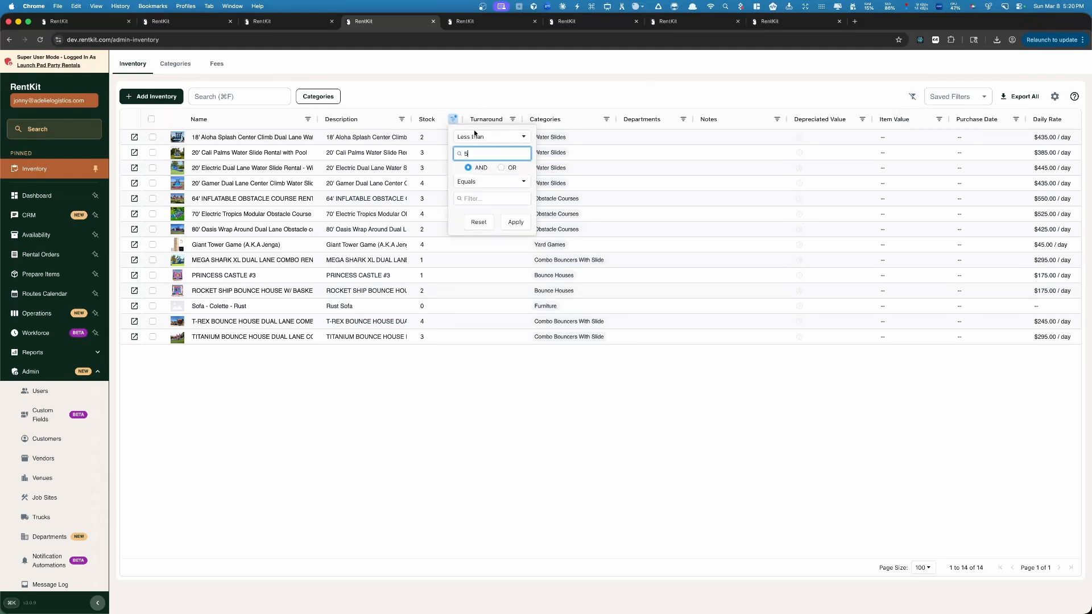
left_click(529, 97)
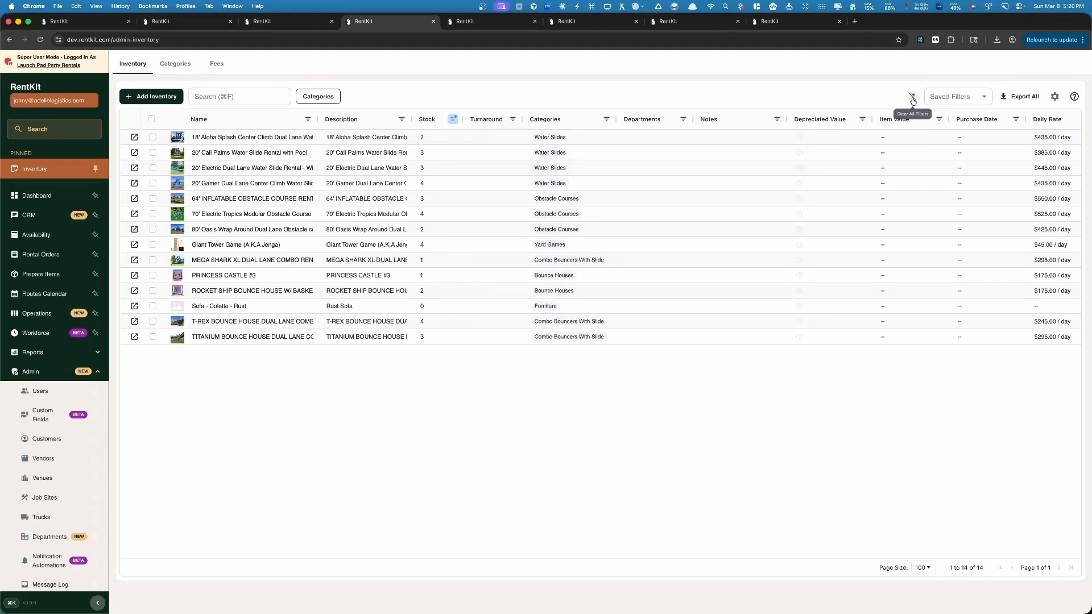
left_click(913, 98)
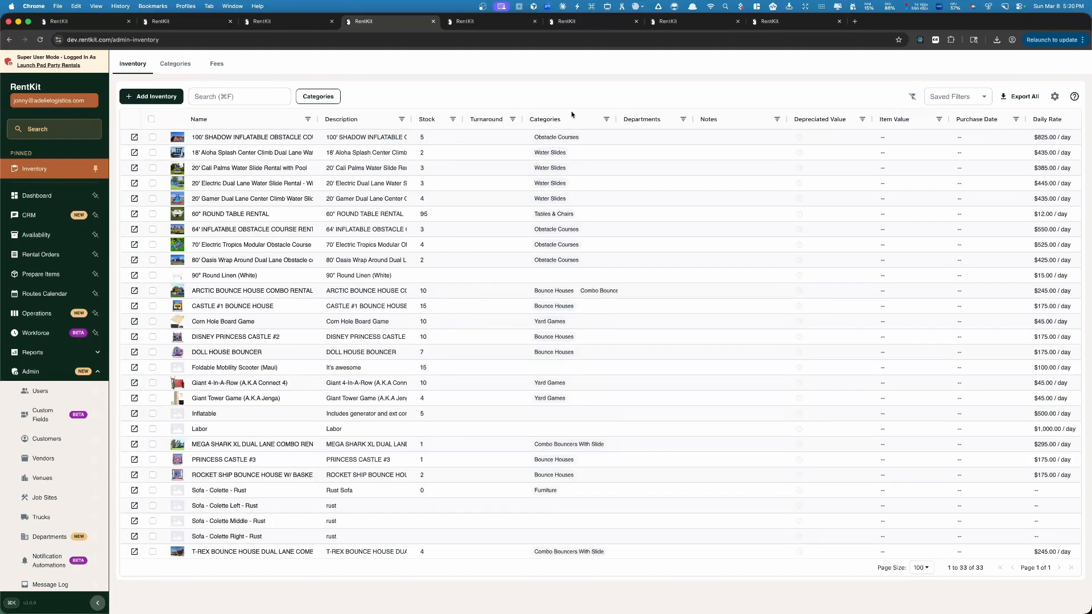
Apply the Bundles saved filter to the inventory and inspect the Type column's filter condition
left_click(985, 98)
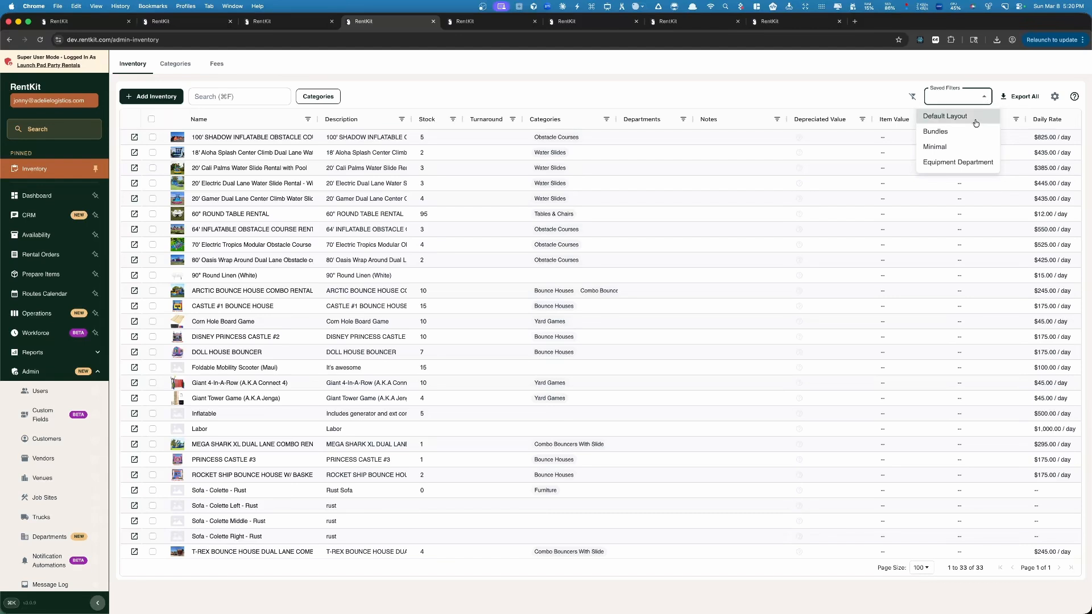
left_click(805, 79)
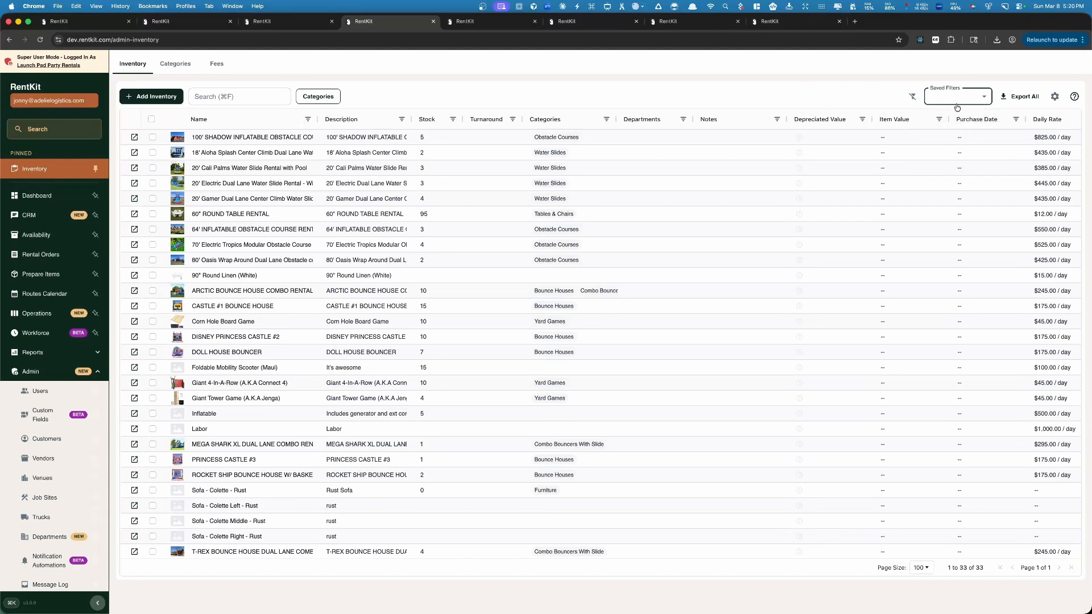
left_click(973, 98)
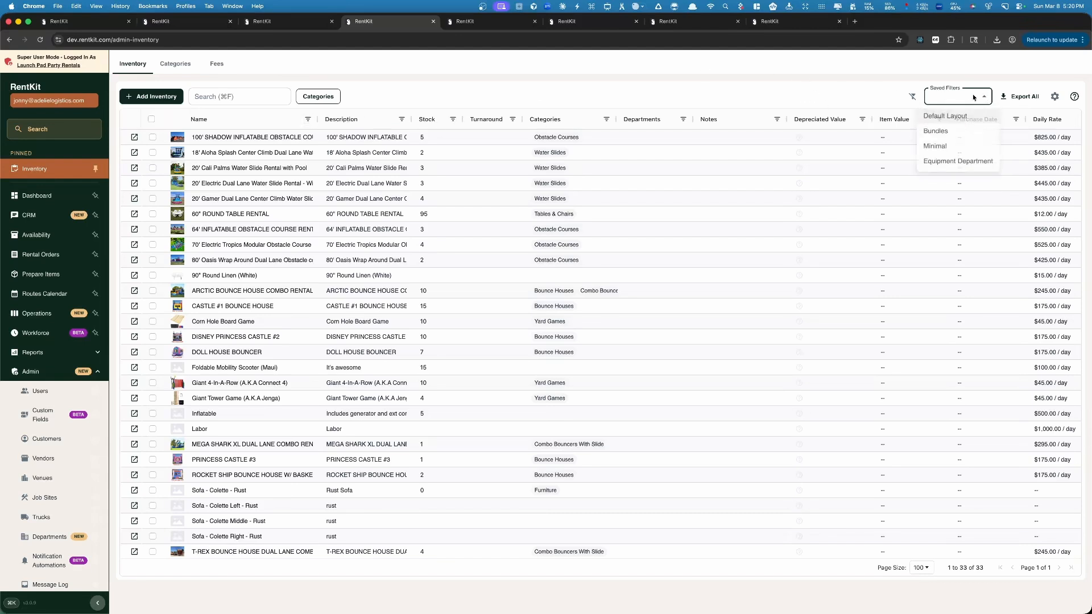
left_click(936, 132)
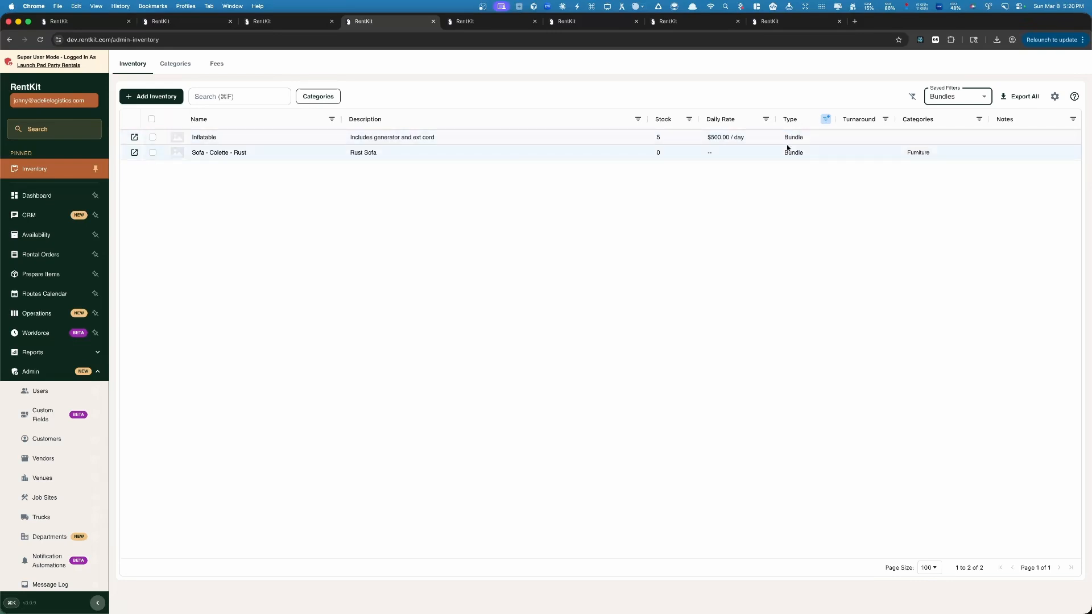
left_click(826, 119)
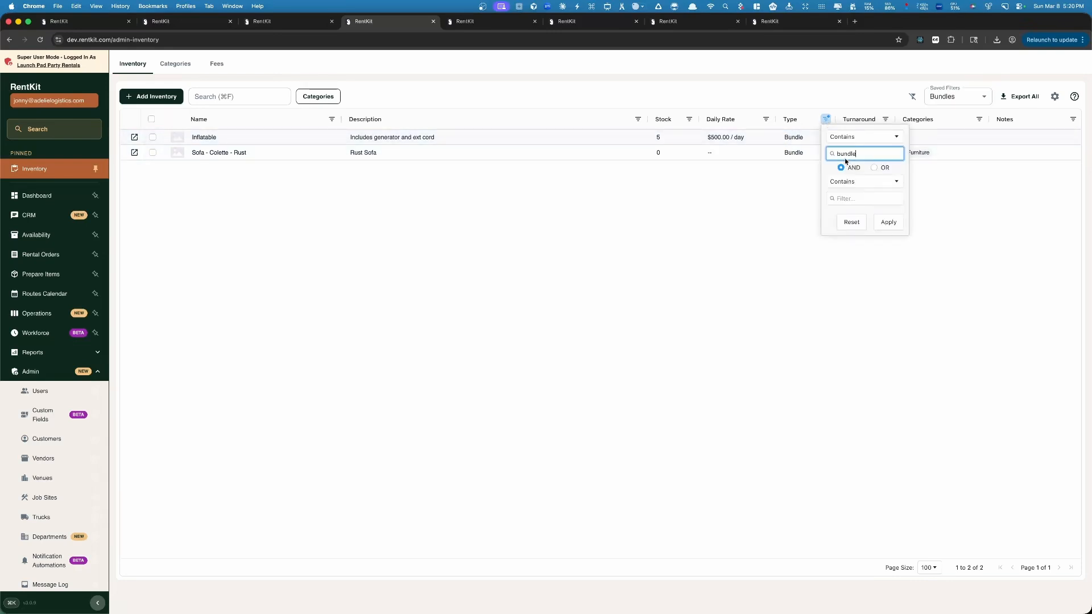
left_click(752, 319)
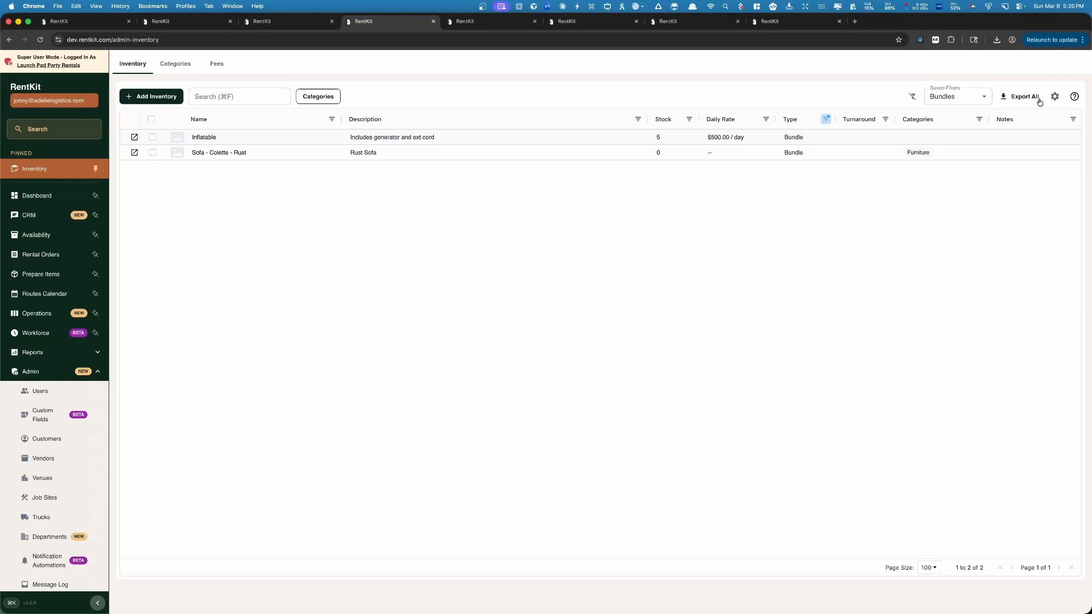
Apply the Minimal saved filter to the inventory and show the saved filter choices again
left_click(971, 96)
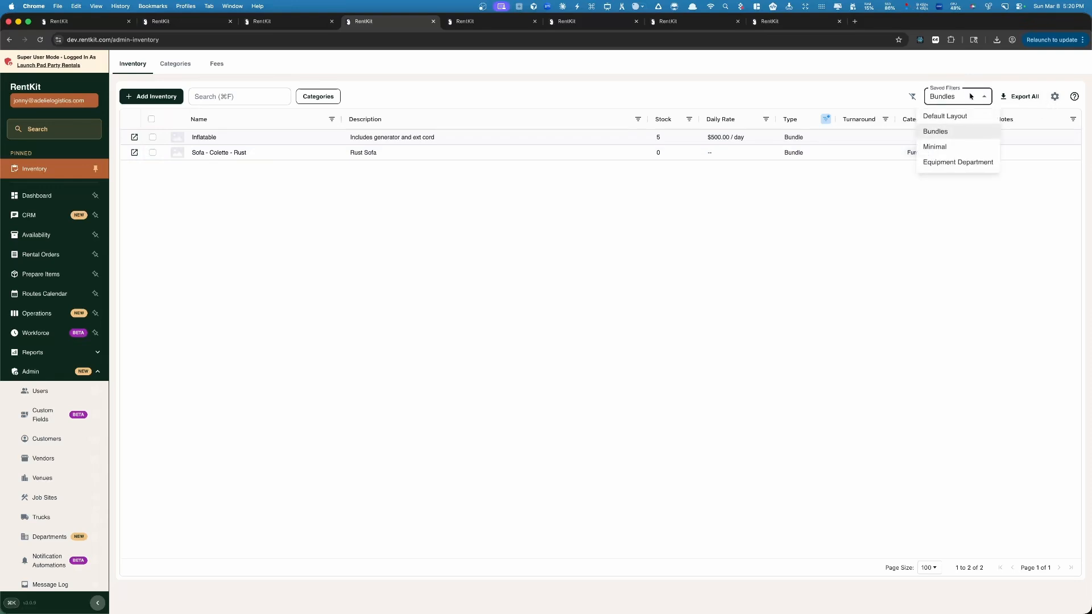
left_click(934, 146)
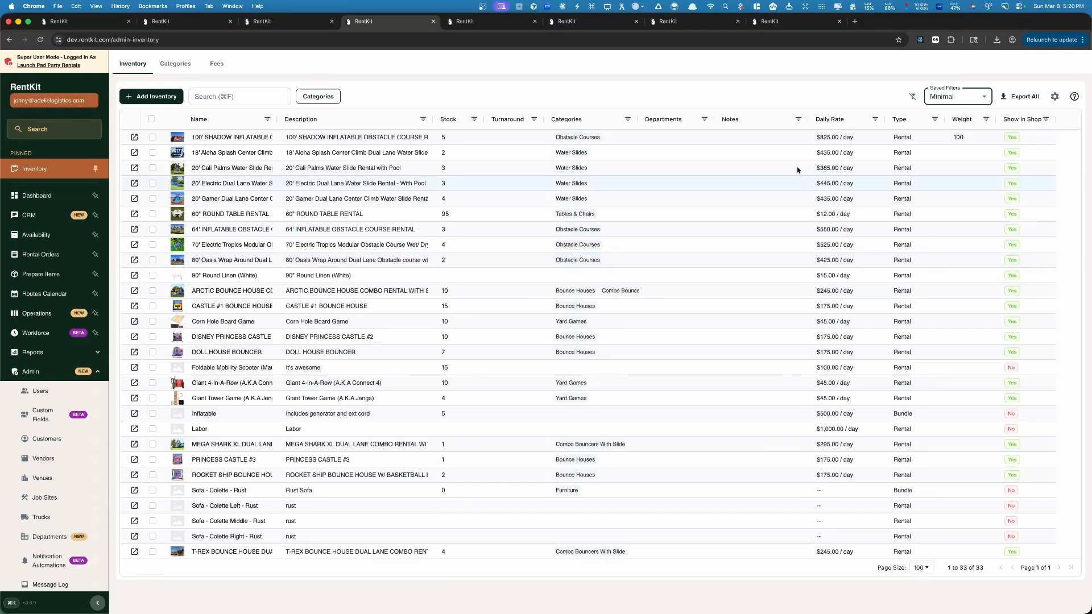
left_click(960, 93)
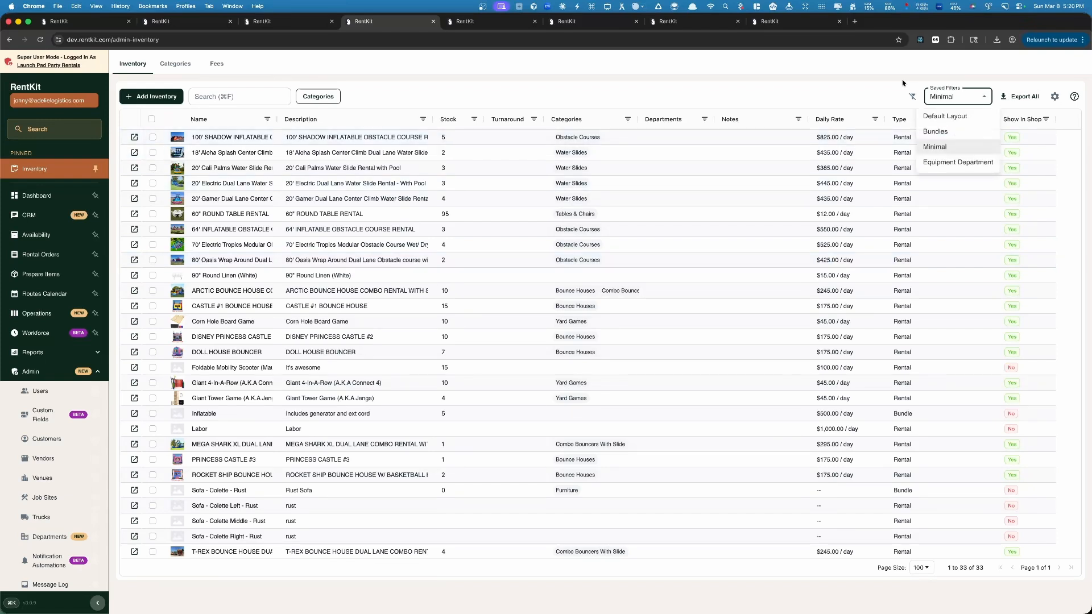
Restore the Default Layout for the inventory list
left_click(855, 85)
left_click(944, 97)
left_click(940, 116)
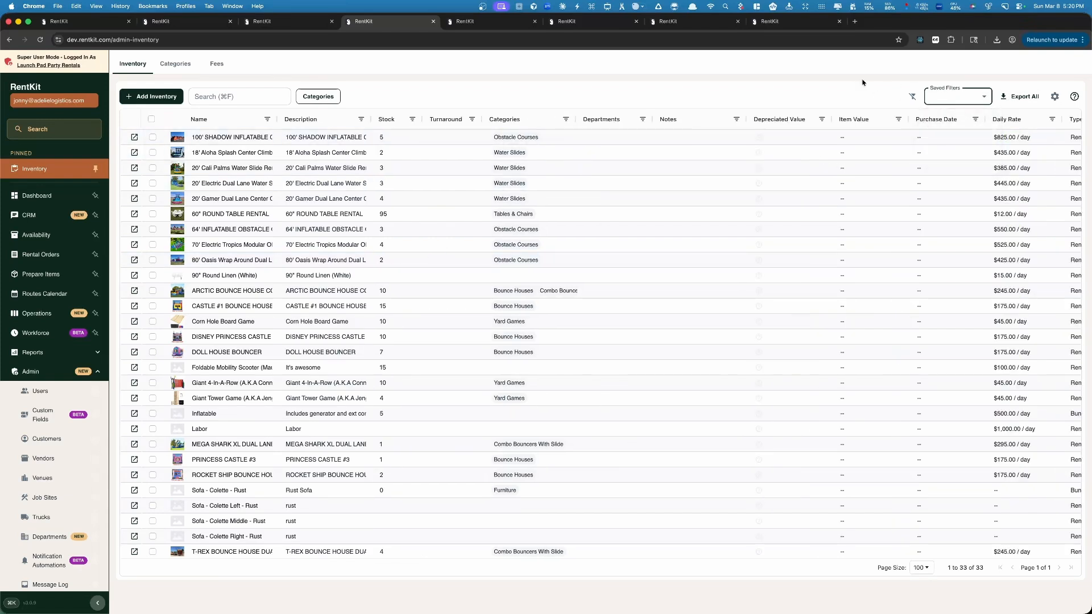
left_click(862, 83)
Reorder the inventory columns so Name and Description come first and Show In Shop sits directly before Categories
left_click_drag(269, 123, 124, 136)
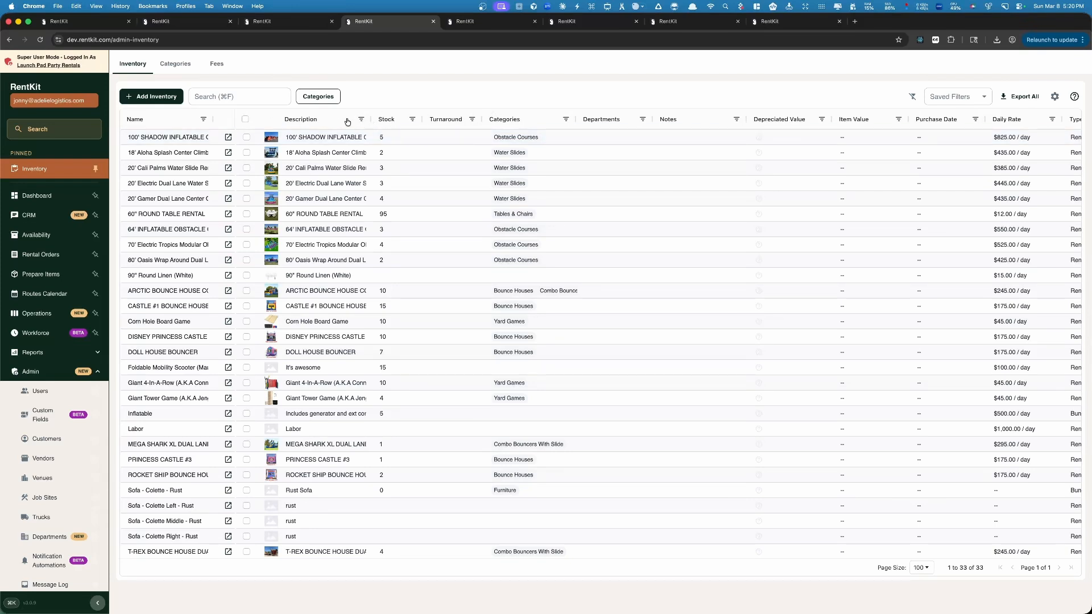
left_click_drag(361, 122, 238, 121)
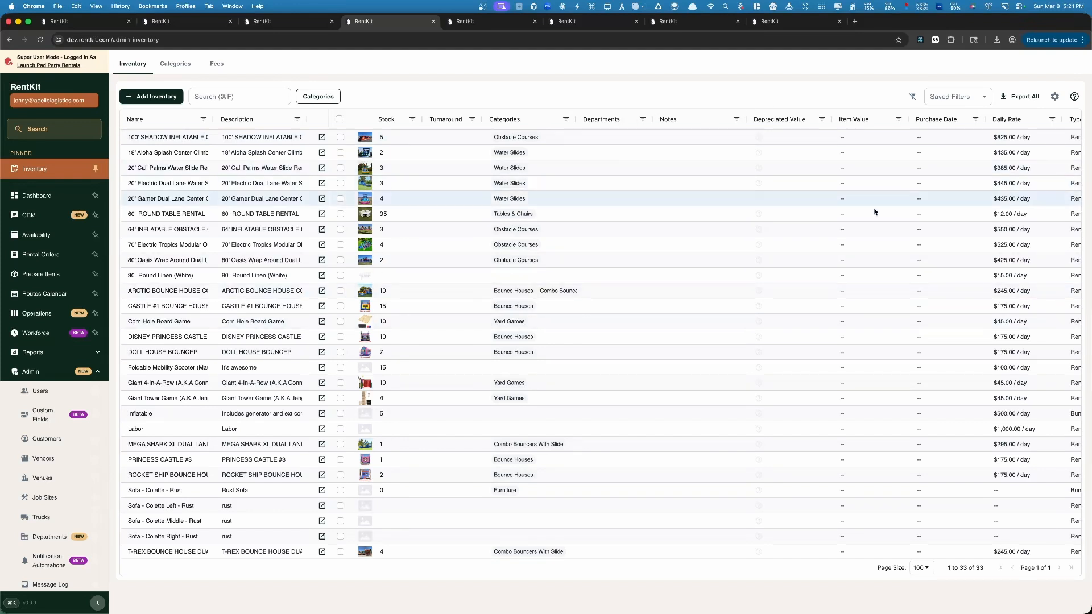
scroll(800, 273, "right", 3)
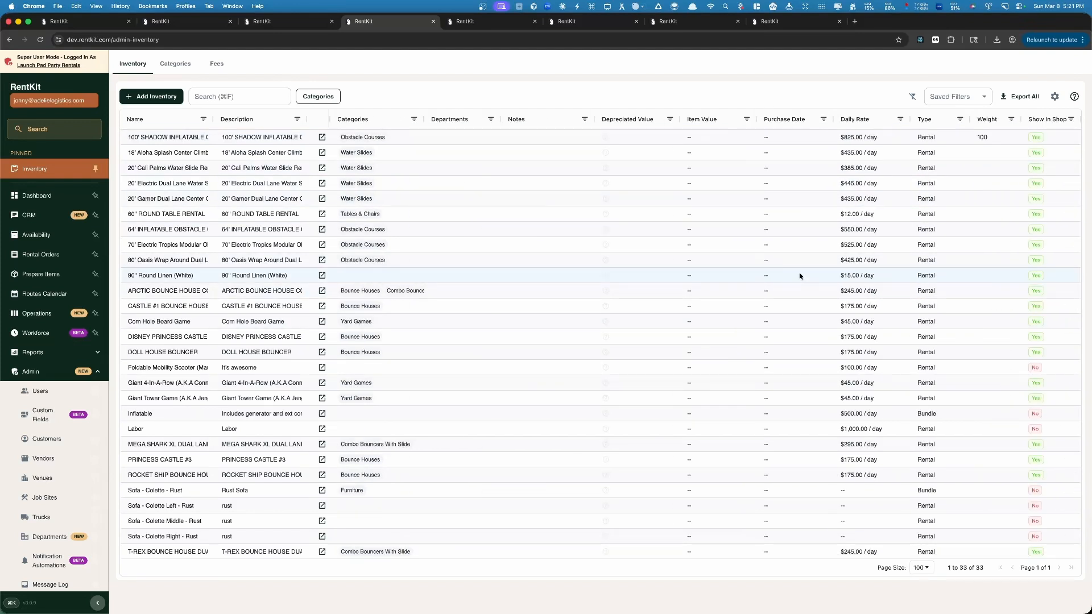
scroll(1007, 215, "down", 2)
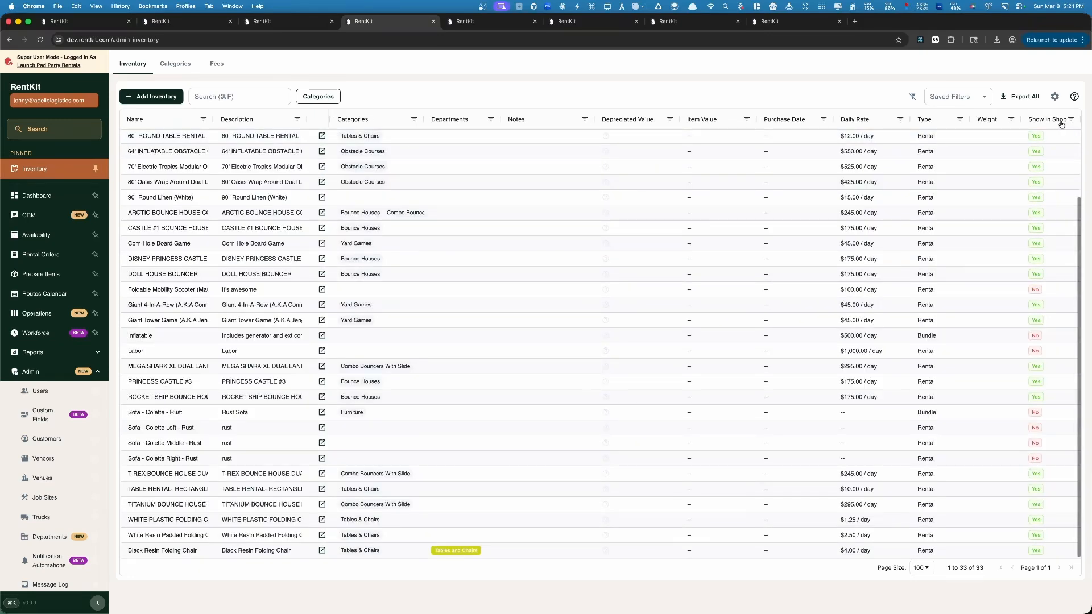
scroll(988, 220, "up", 2)
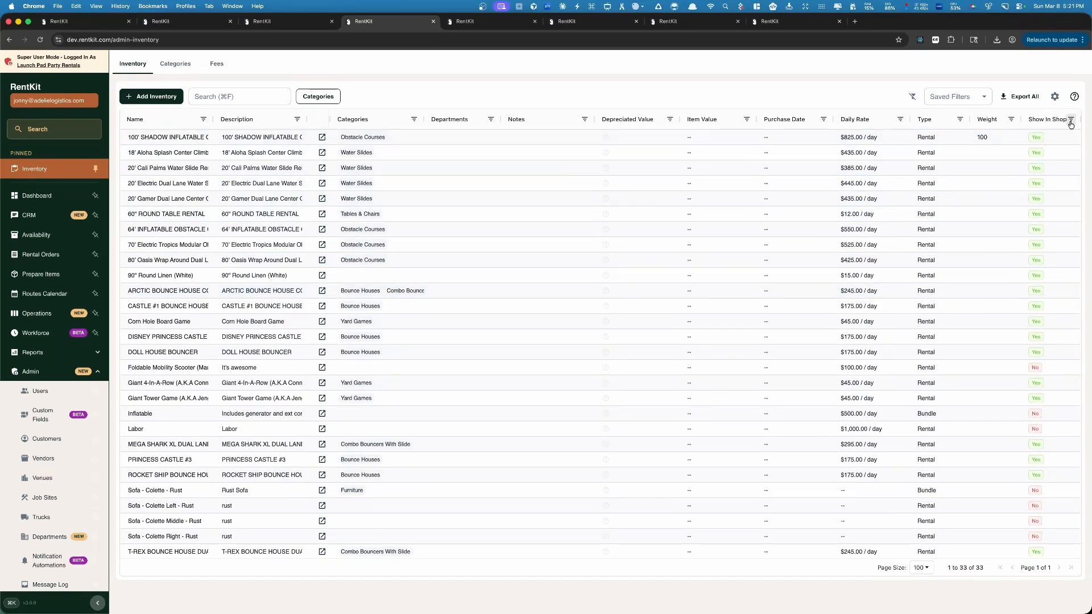
left_click_drag(1071, 121, 384, 152)
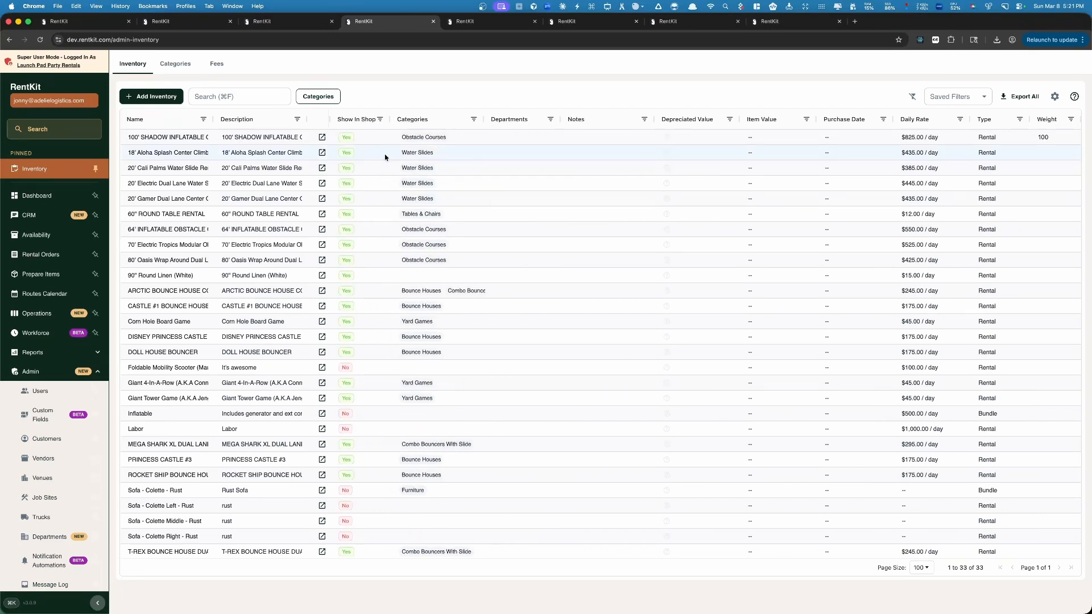
Filter the Show In Shop column to True
left_click(379, 120)
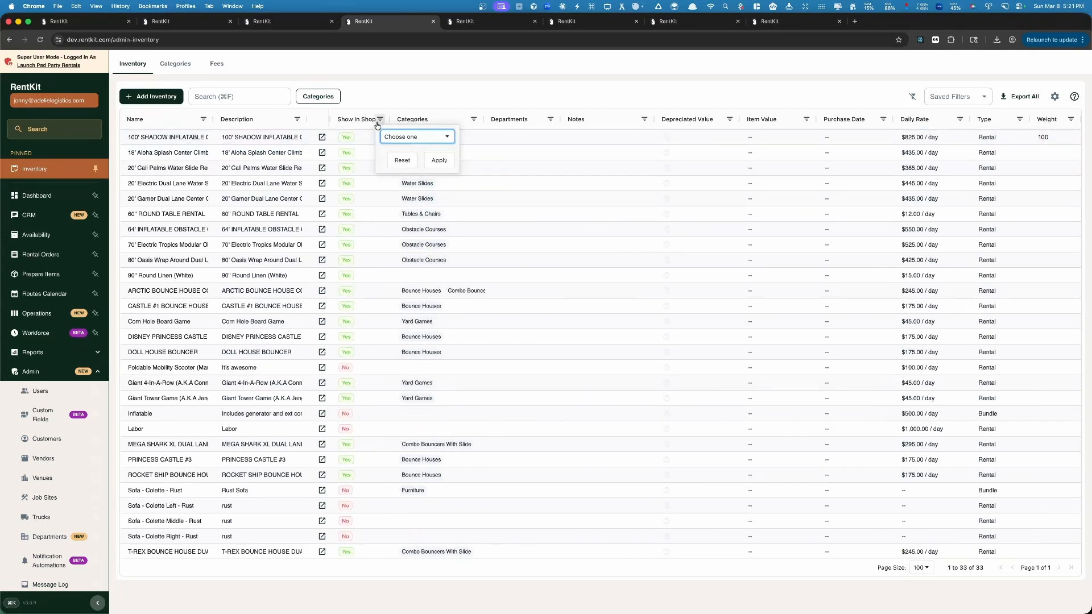
left_click(410, 136)
left_click(399, 161)
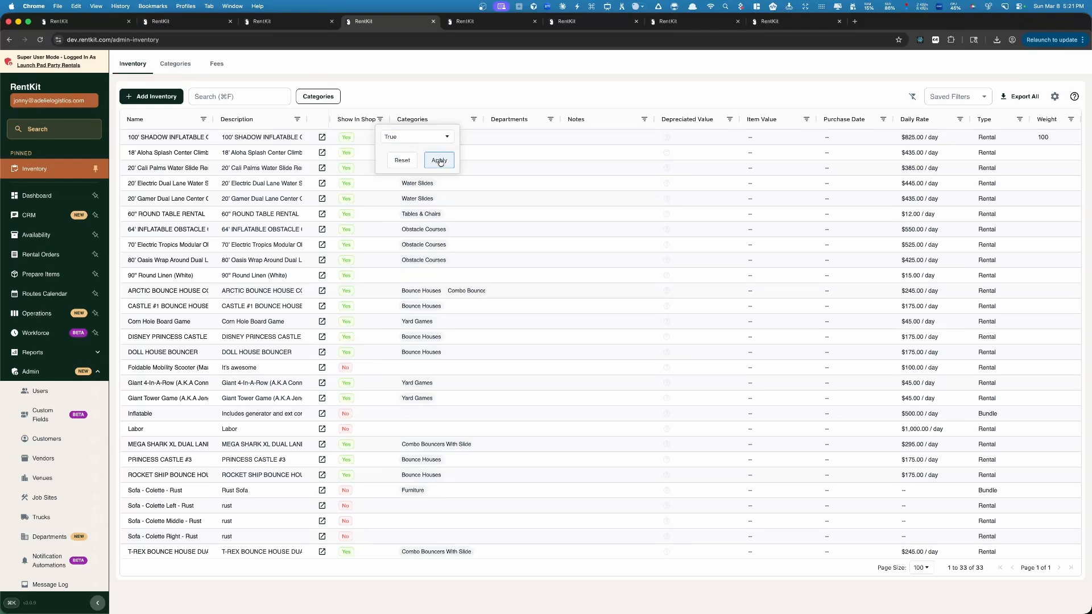
left_click(438, 160)
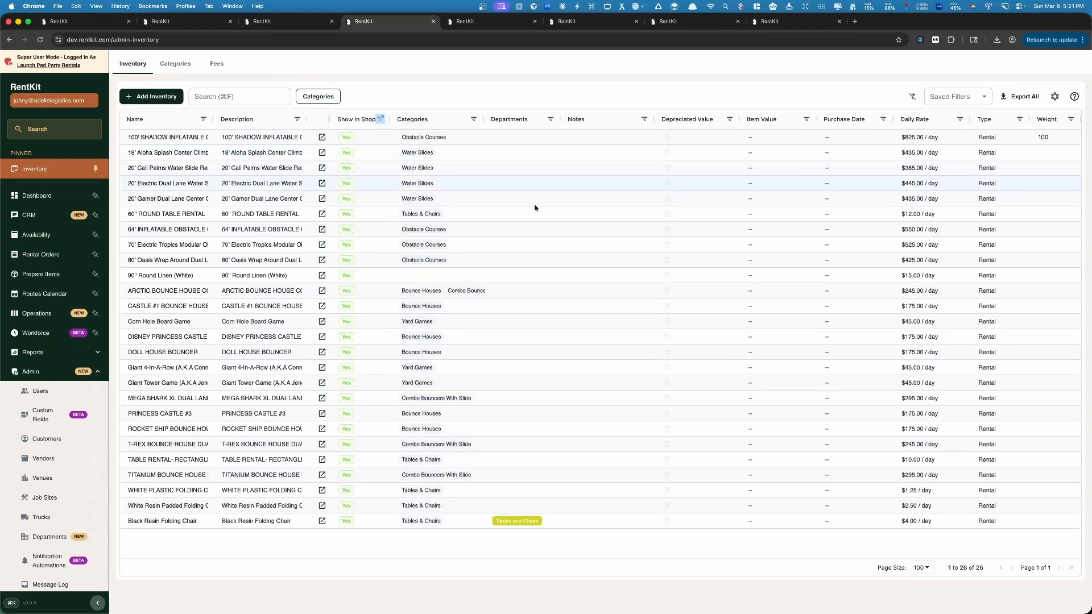
Save the current grid layout as a template named Show in Shop True
left_click(1055, 96)
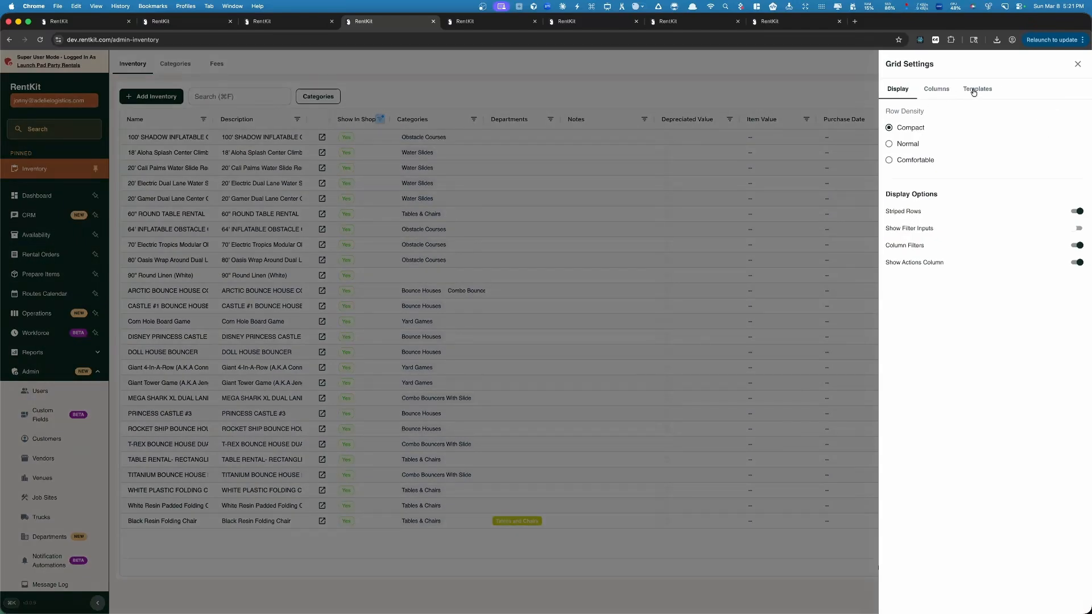
left_click(977, 90)
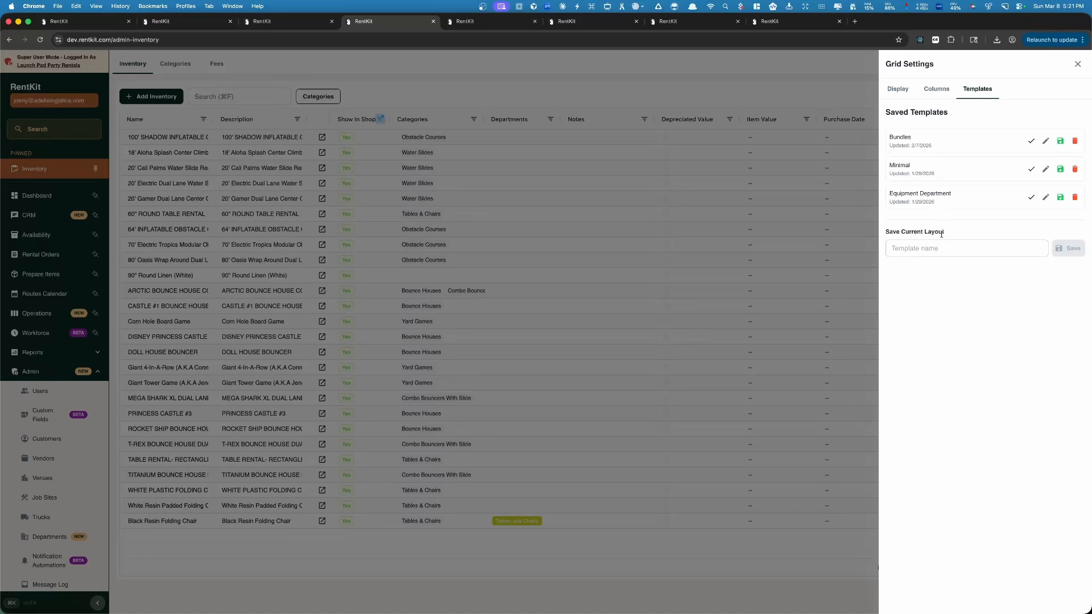
left_click(956, 246)
type("Show in S")
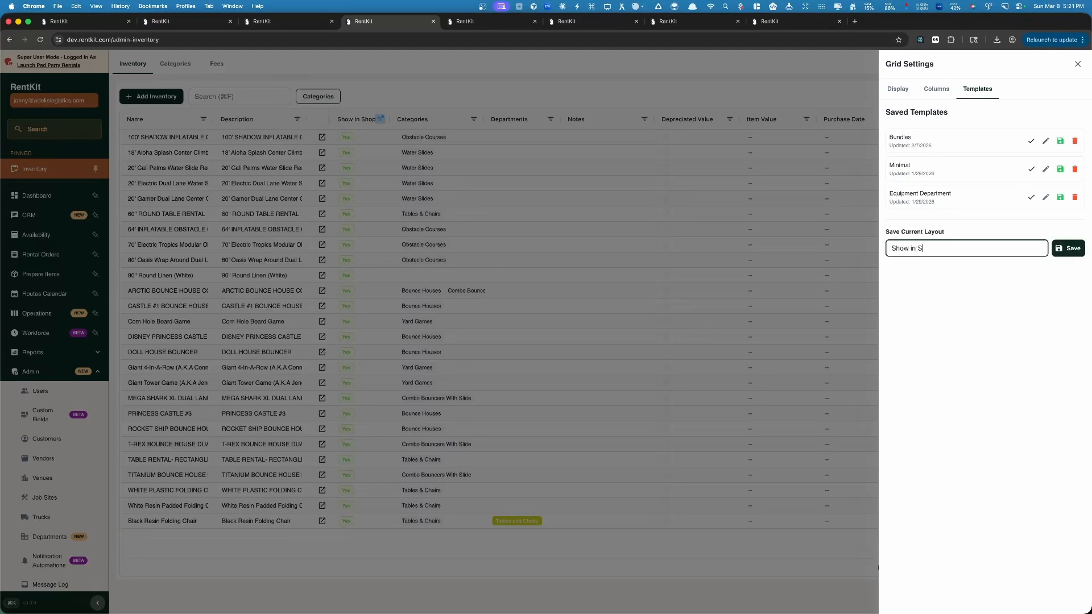
type("hop True")
left_click(1068, 248)
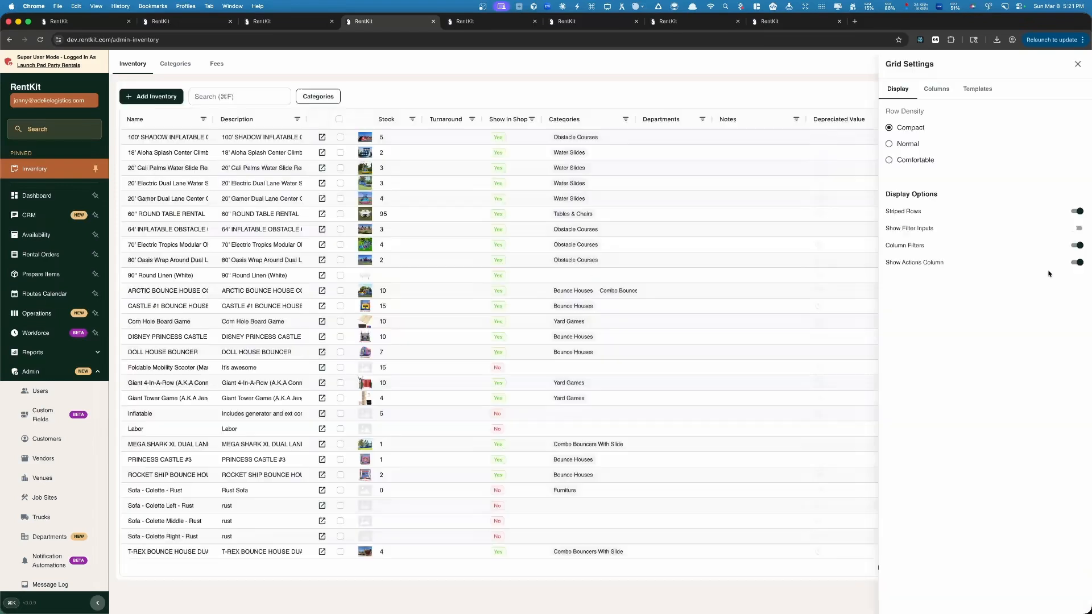
Switch the inventory between the Bundles and Show in Shop True saved filters, and return to the default layout
left_click(961, 97)
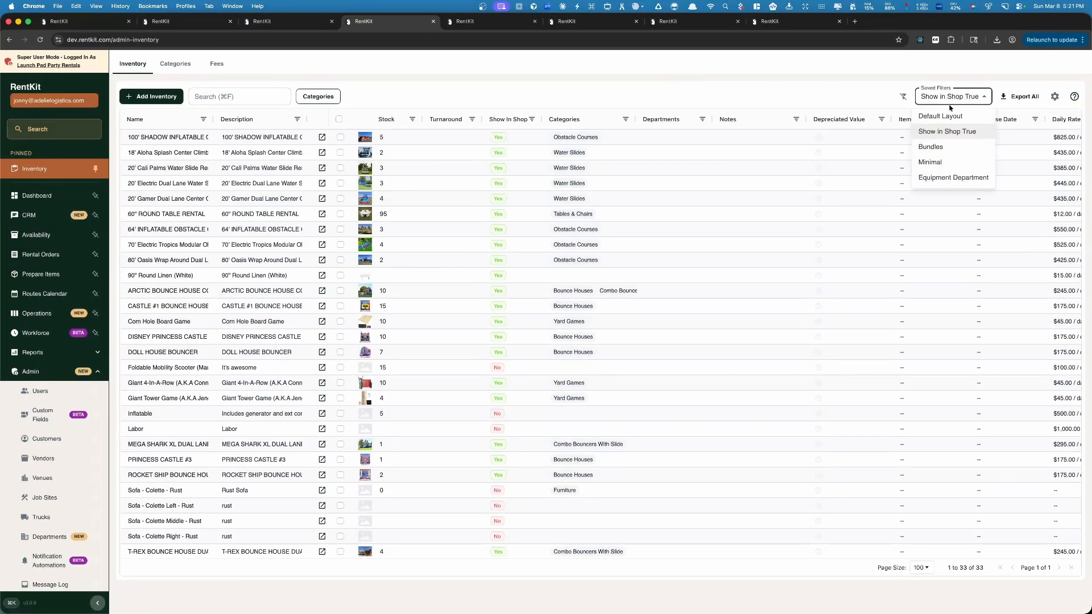
left_click(941, 147)
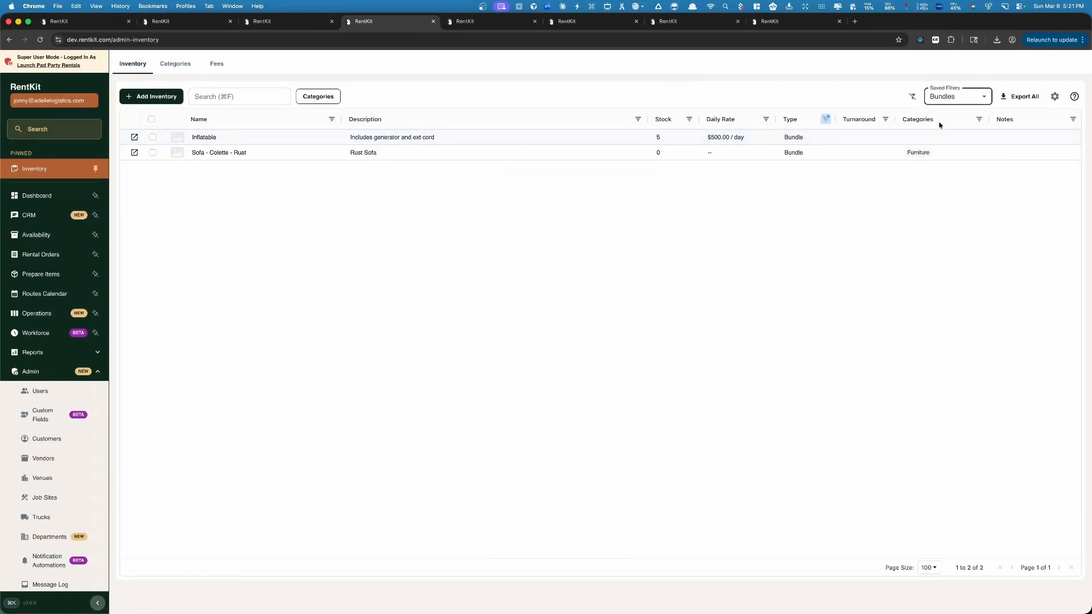
left_click(950, 97)
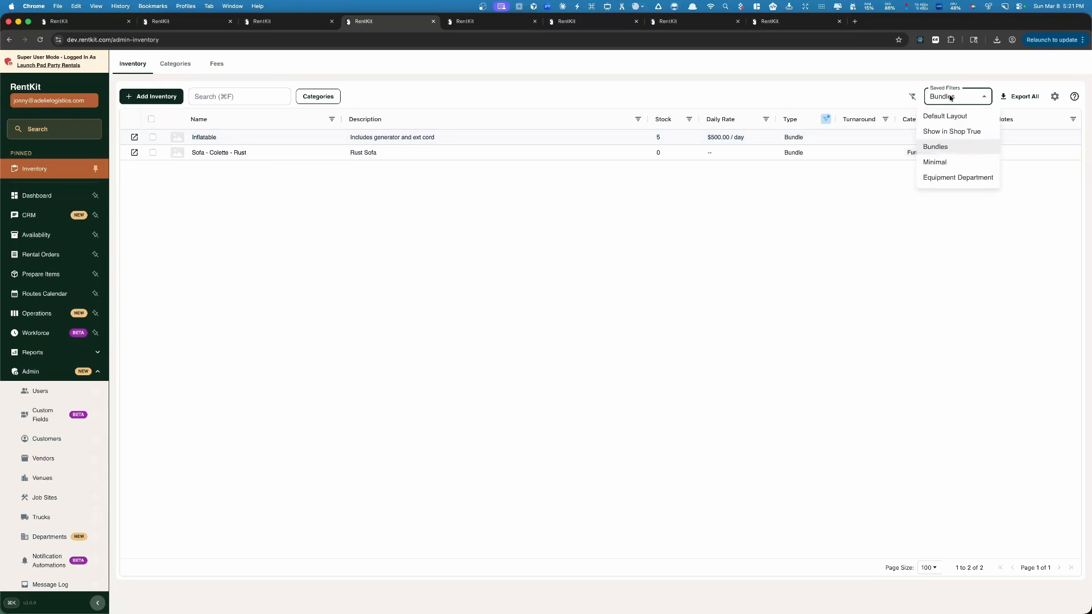
left_click(955, 132)
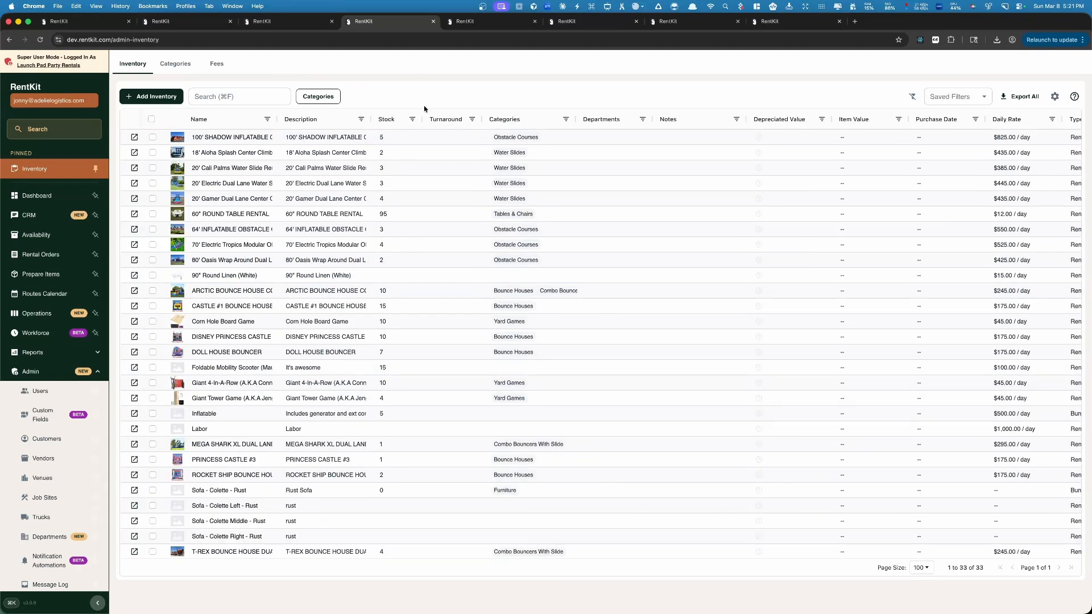
Select all inventory items and clear the selection, and do the same for only the first item
left_click(151, 119)
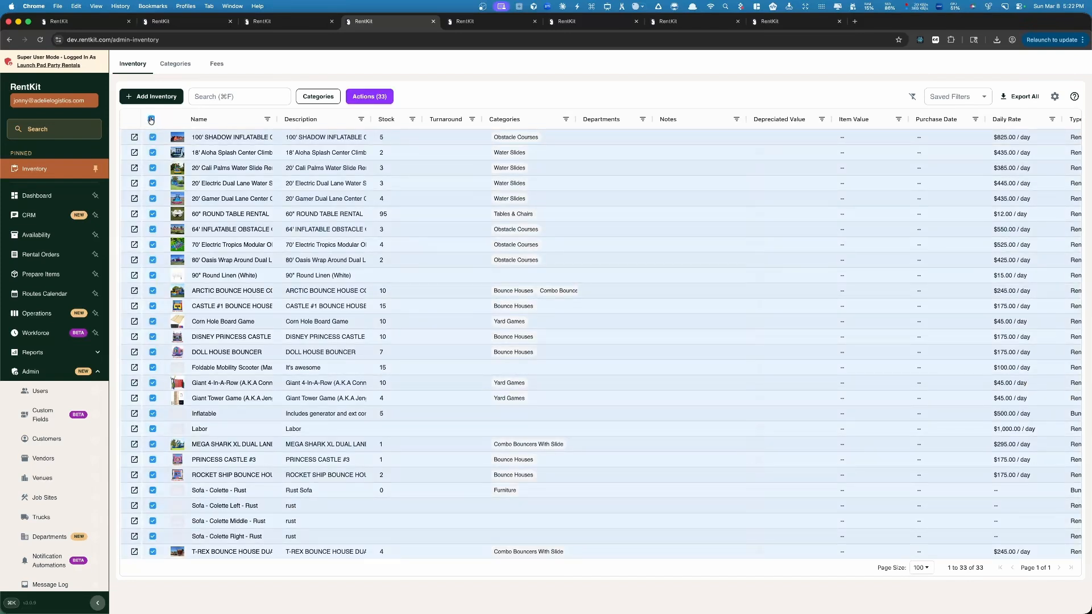
left_click(152, 118)
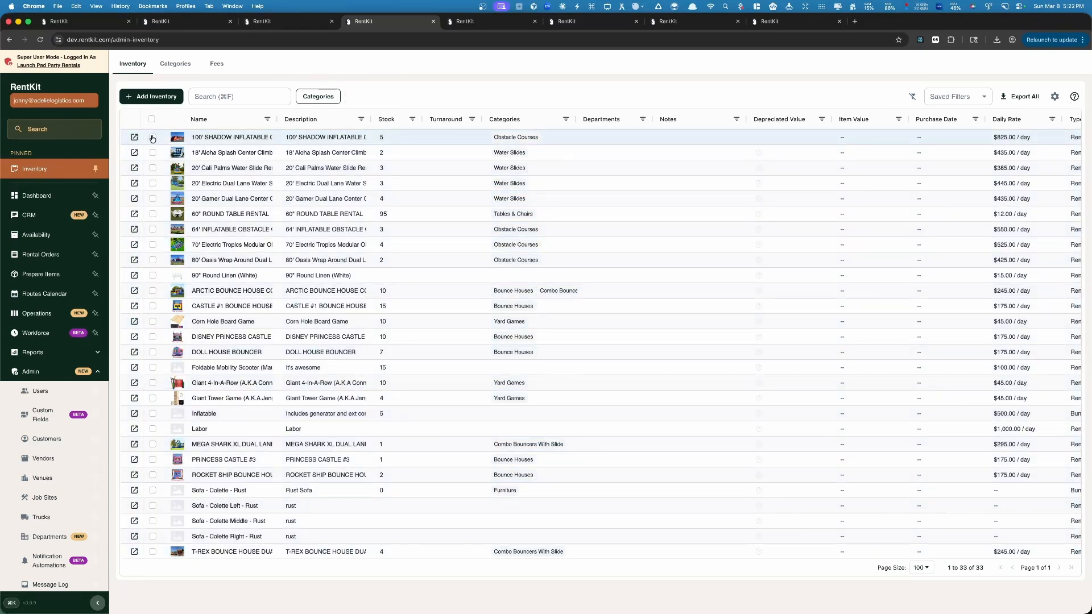
left_click(153, 138)
left_click(152, 137)
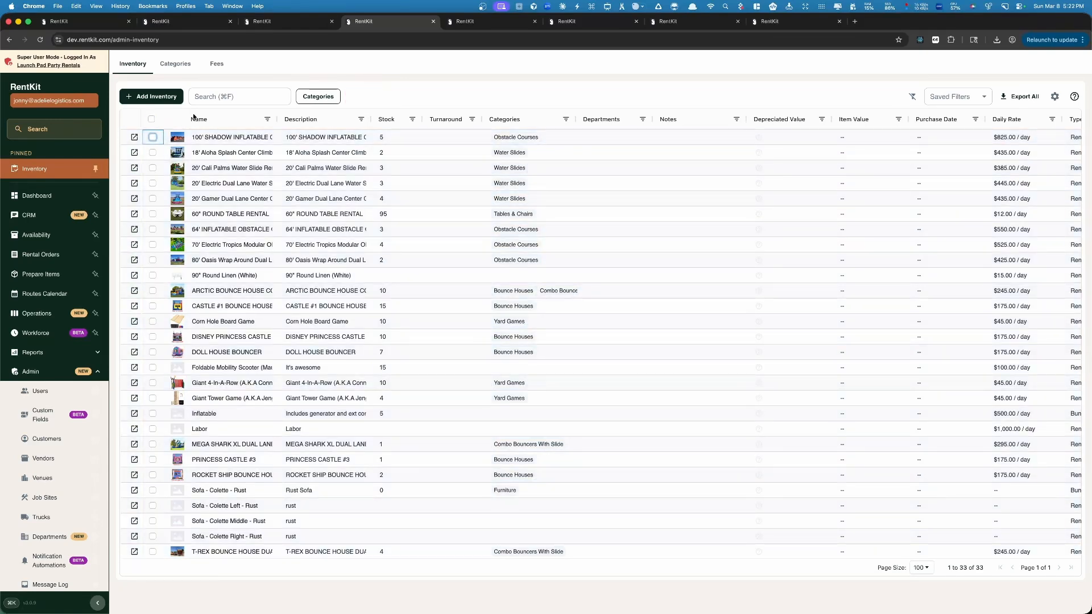
Filter the inventory list by the Tables & Chairs category
left_click(317, 100)
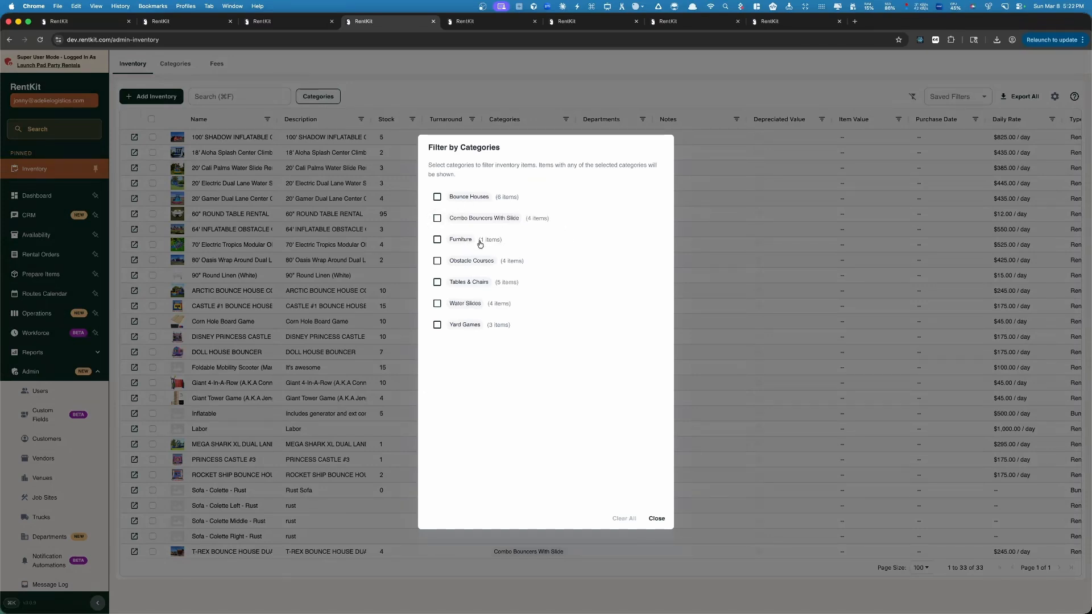
left_click(456, 284)
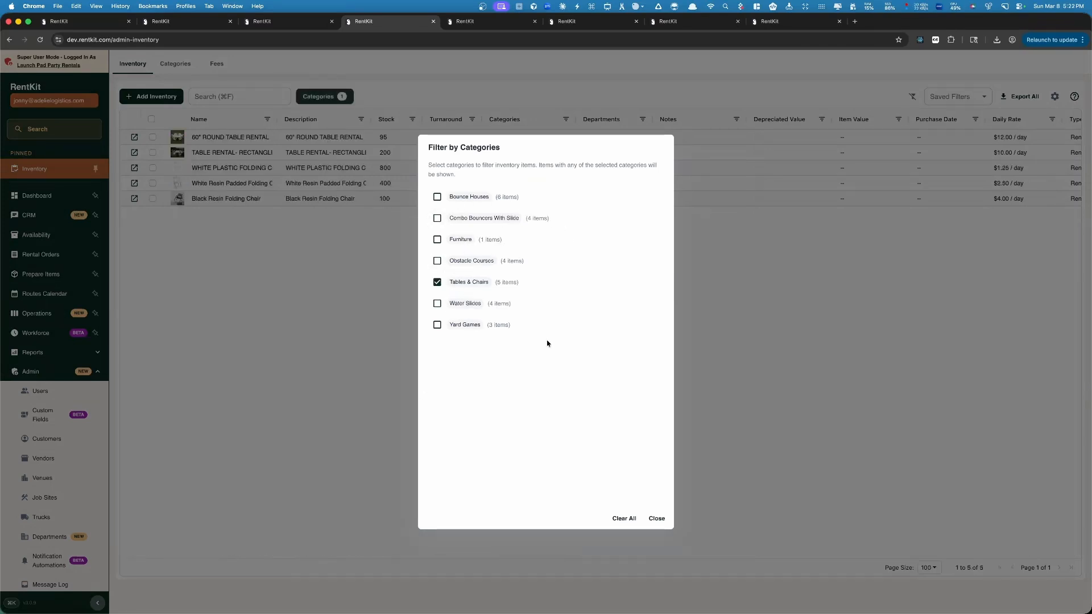
left_click(653, 527)
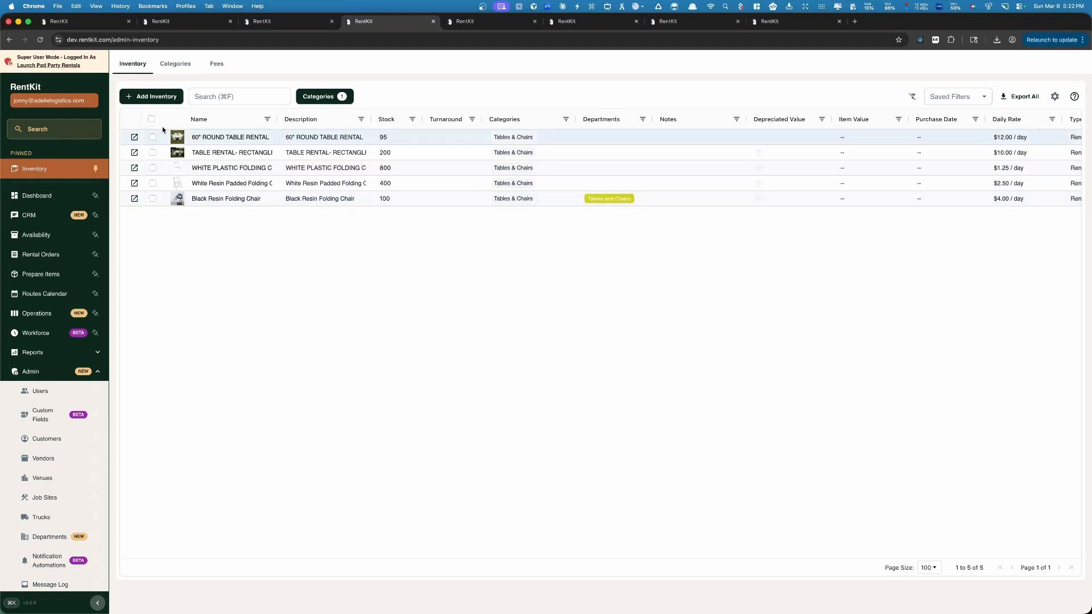
Select all Tables & Chairs items and review the available bulk actions without applying any
left_click(151, 119)
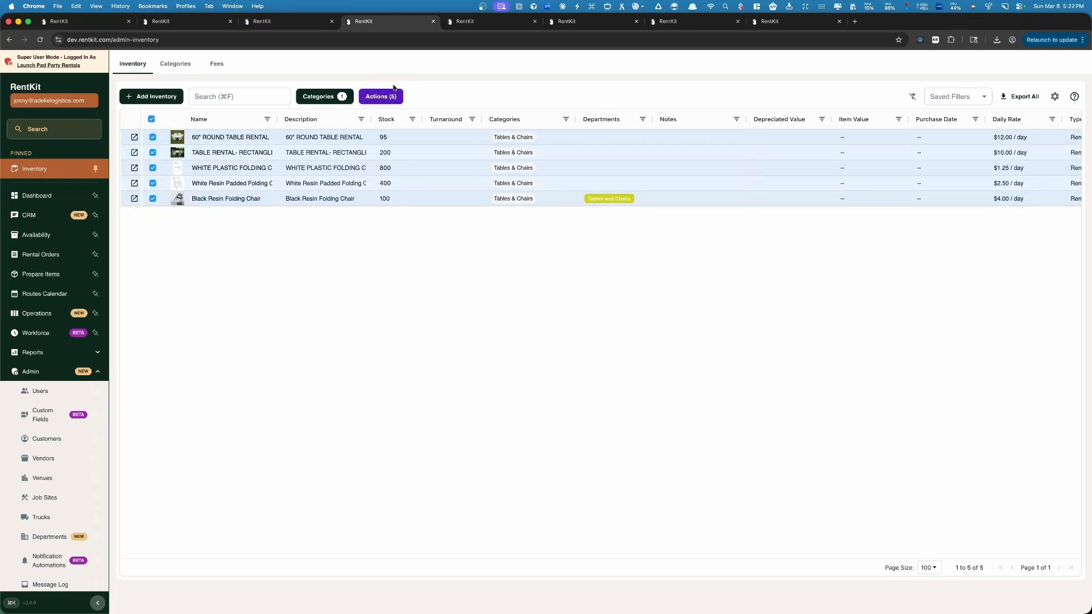
left_click(384, 102)
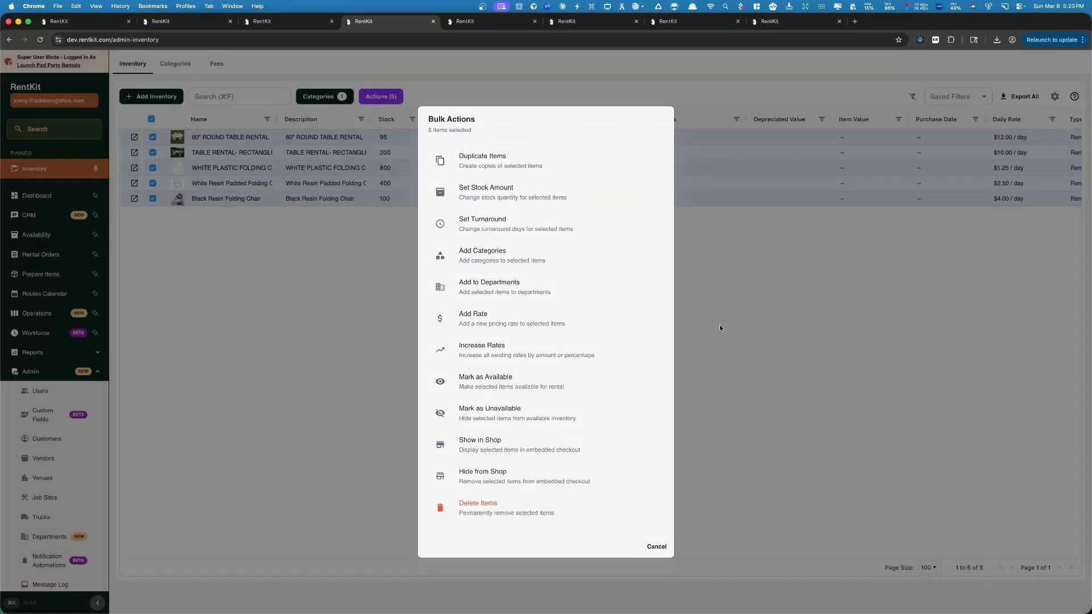
left_click(719, 325)
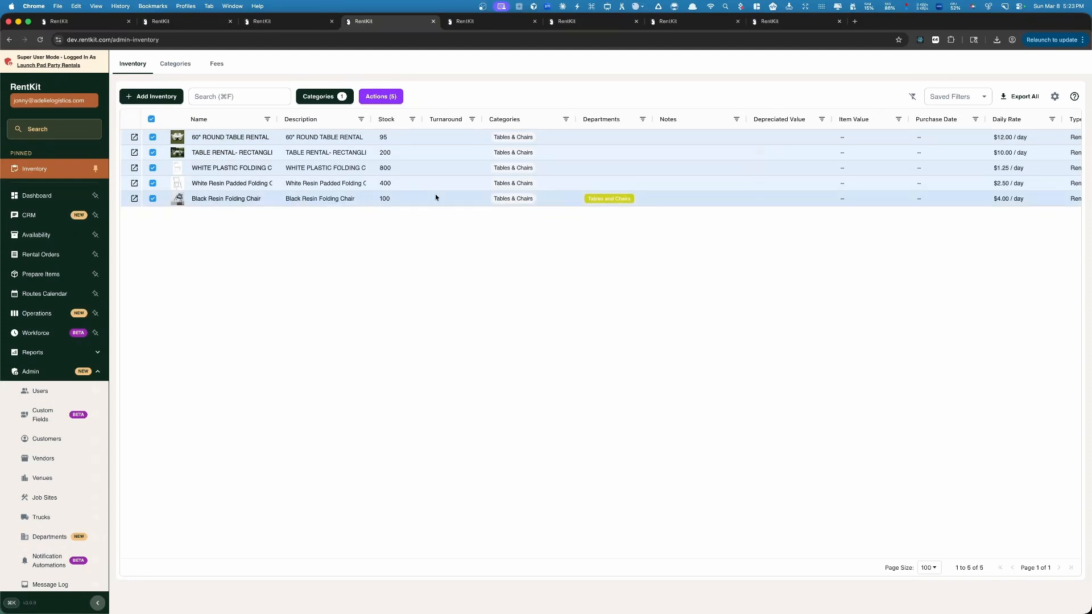